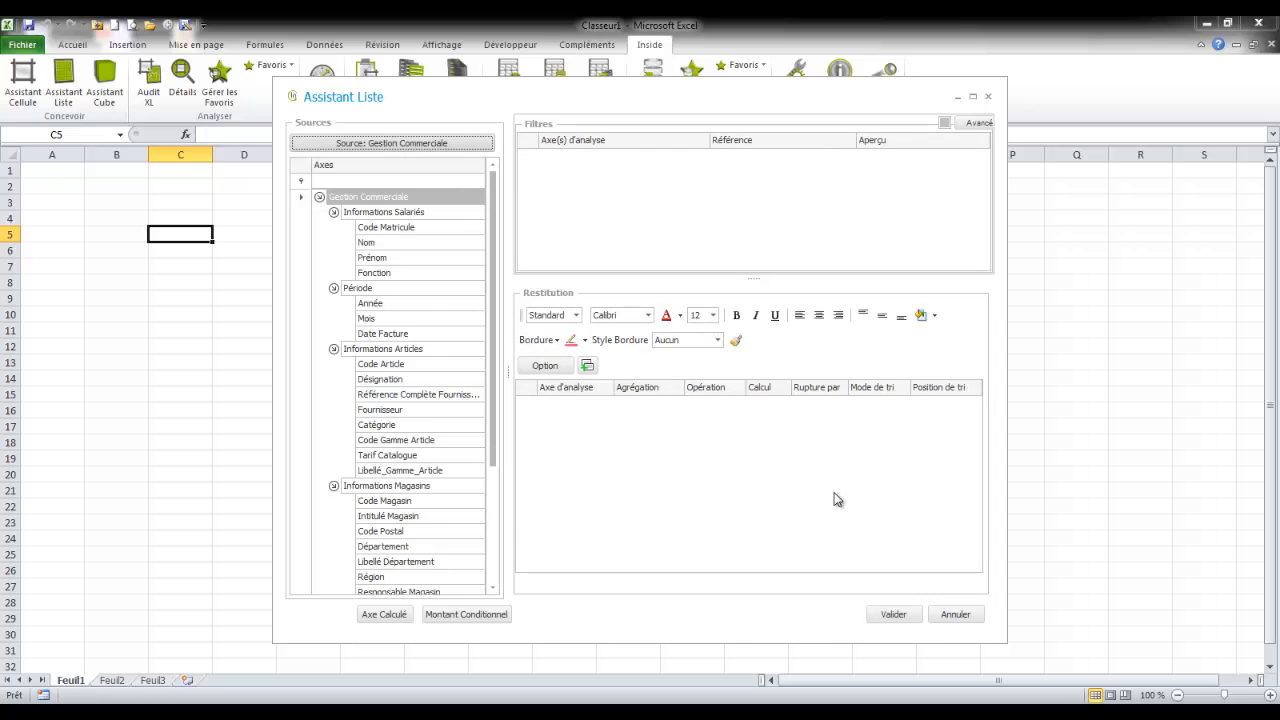
- Add Région, Libellé Département, Intitulé Magasin, CA Net and Marge as columns of the Gestion Commerciale list
{"action": "left_click_drag", "start_coordinate": [497, 454], "coordinate": [493, 549]}
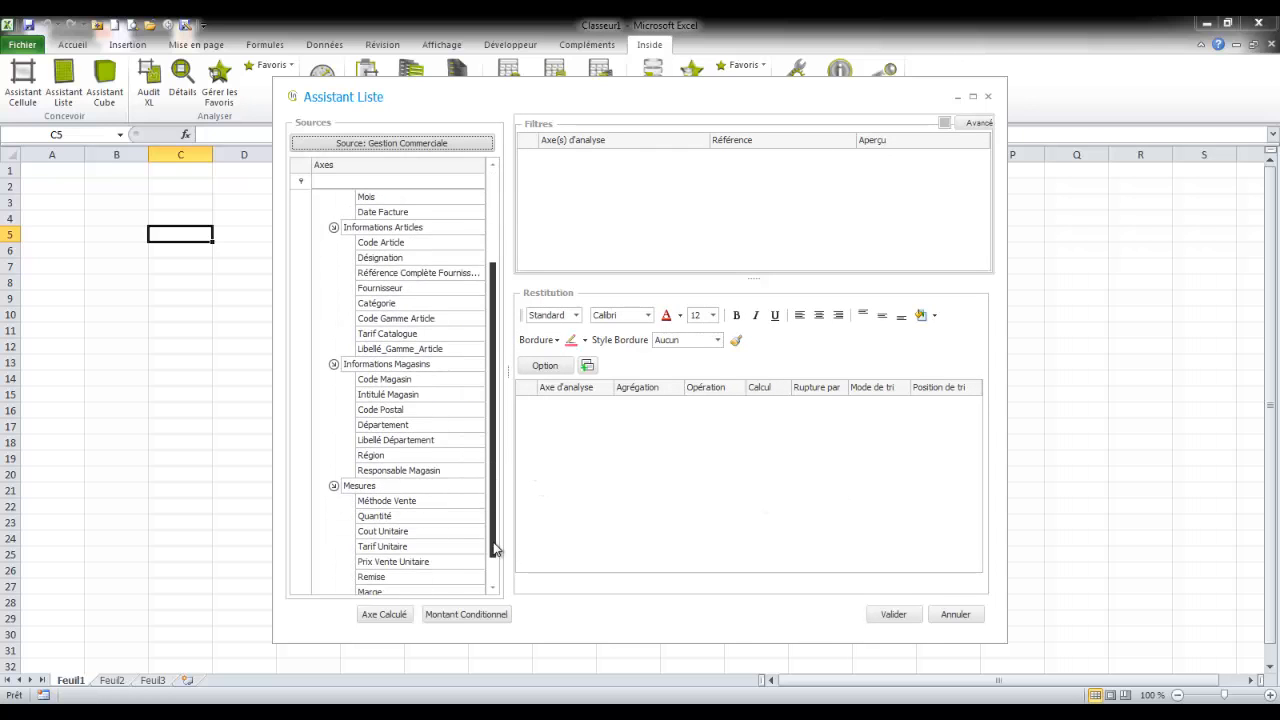
{"action": "double_click", "coordinate": [406, 457]}
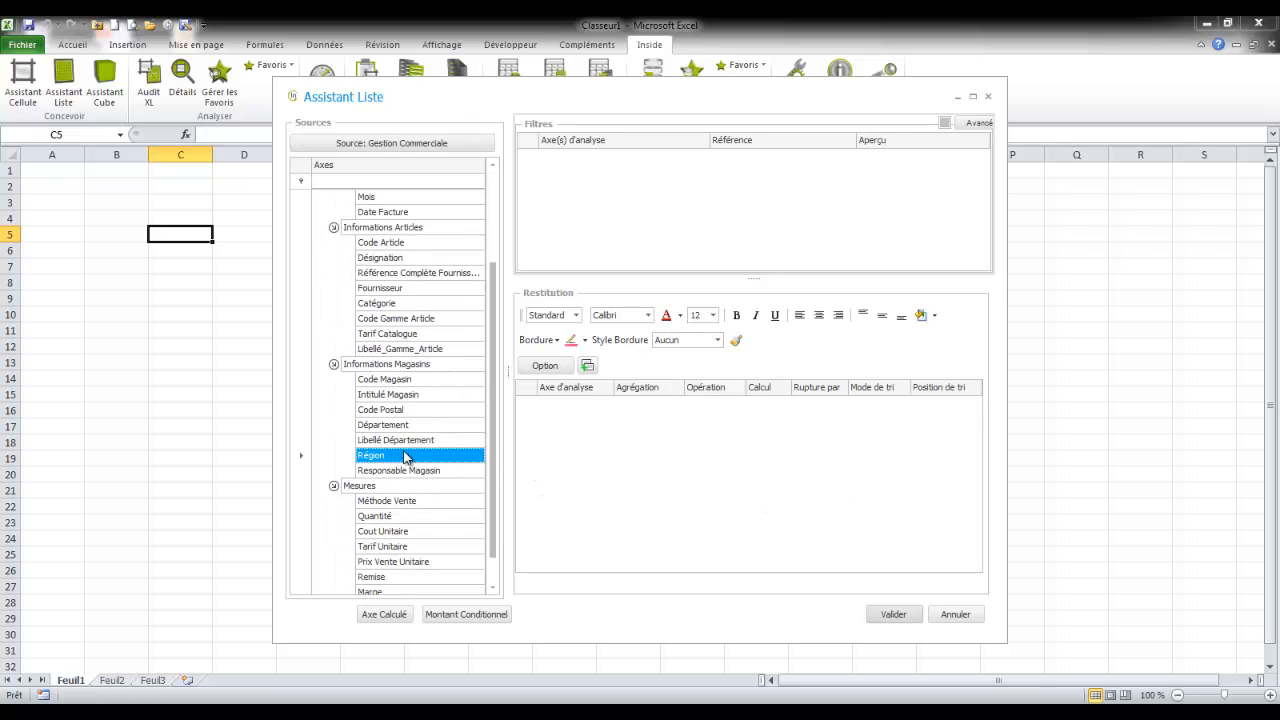
{"action": "double_click", "coordinate": [390, 441]}
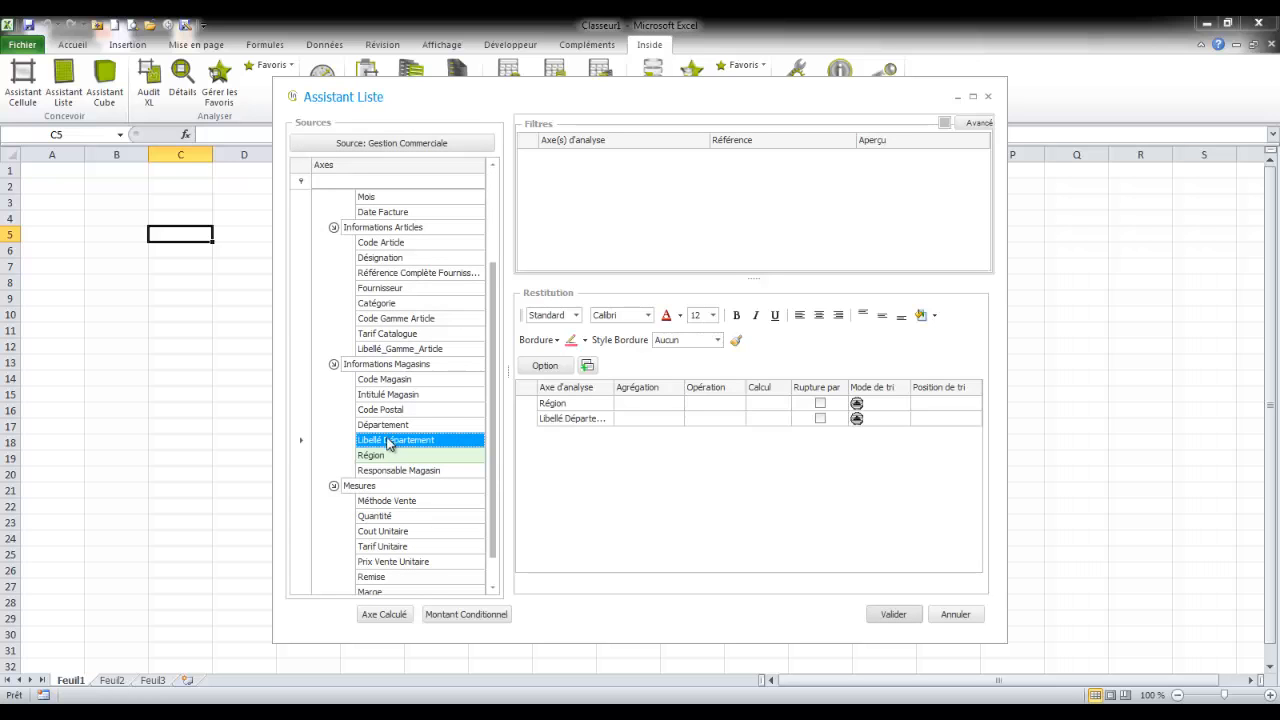
{"action": "double_click", "coordinate": [411, 398]}
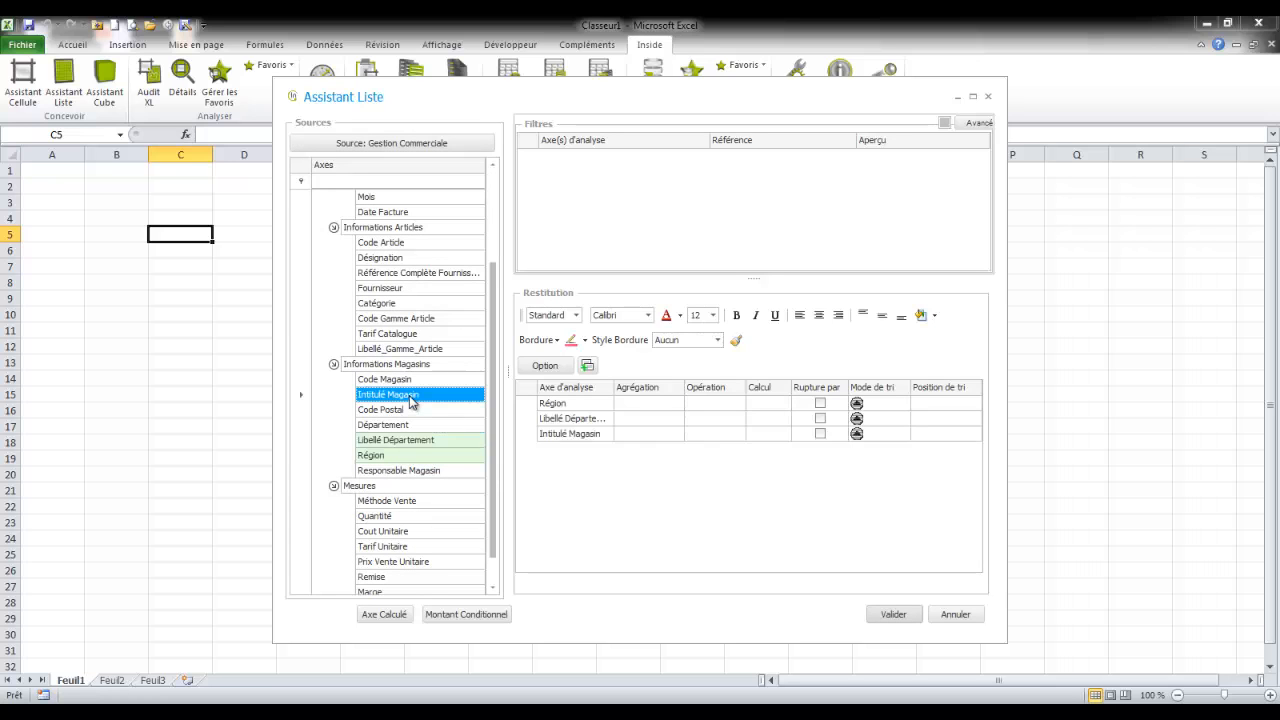
{"action": "scroll", "coordinate": [499, 515], "scroll_direction": "down", "scroll_amount": 1}
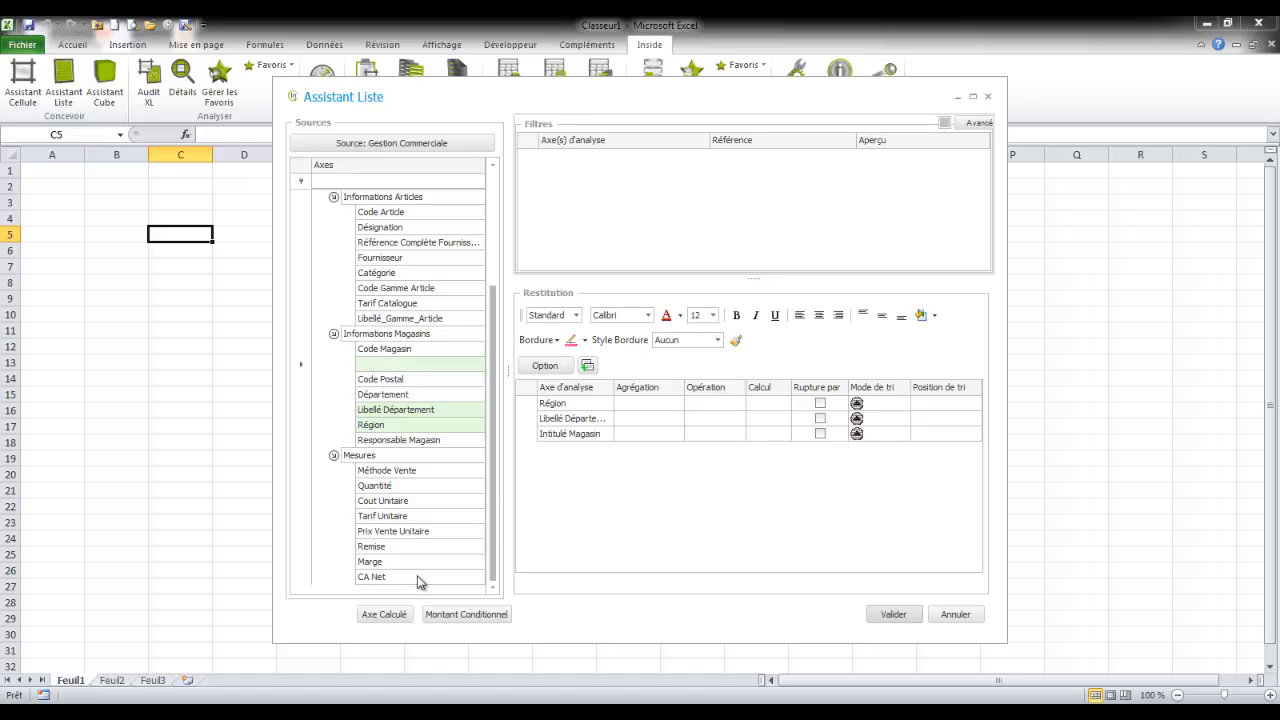
{"action": "double_click", "coordinate": [418, 577]}
{"action": "double_click", "coordinate": [403, 563]}
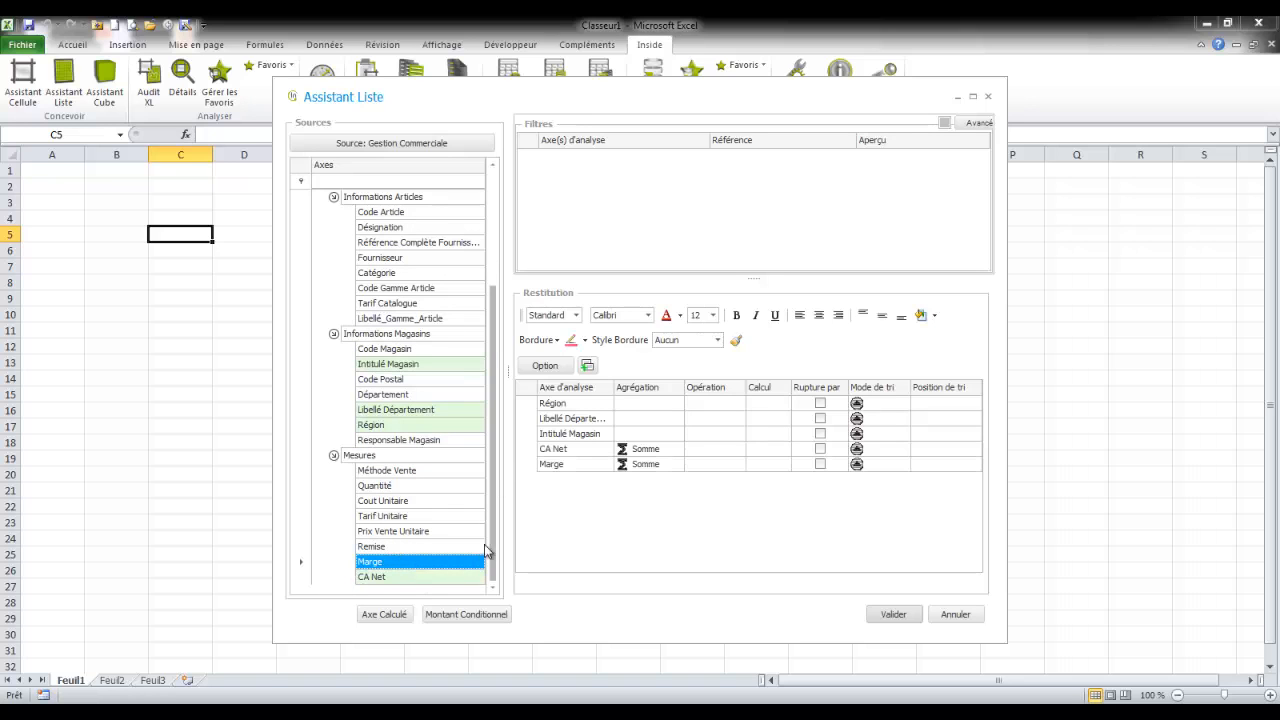
- Enable group breaks on Région and Libellé Département, generate the list in the sheet and look through it
{"action": "left_click", "coordinate": [820, 403]}
{"action": "left_click", "coordinate": [820, 418]}
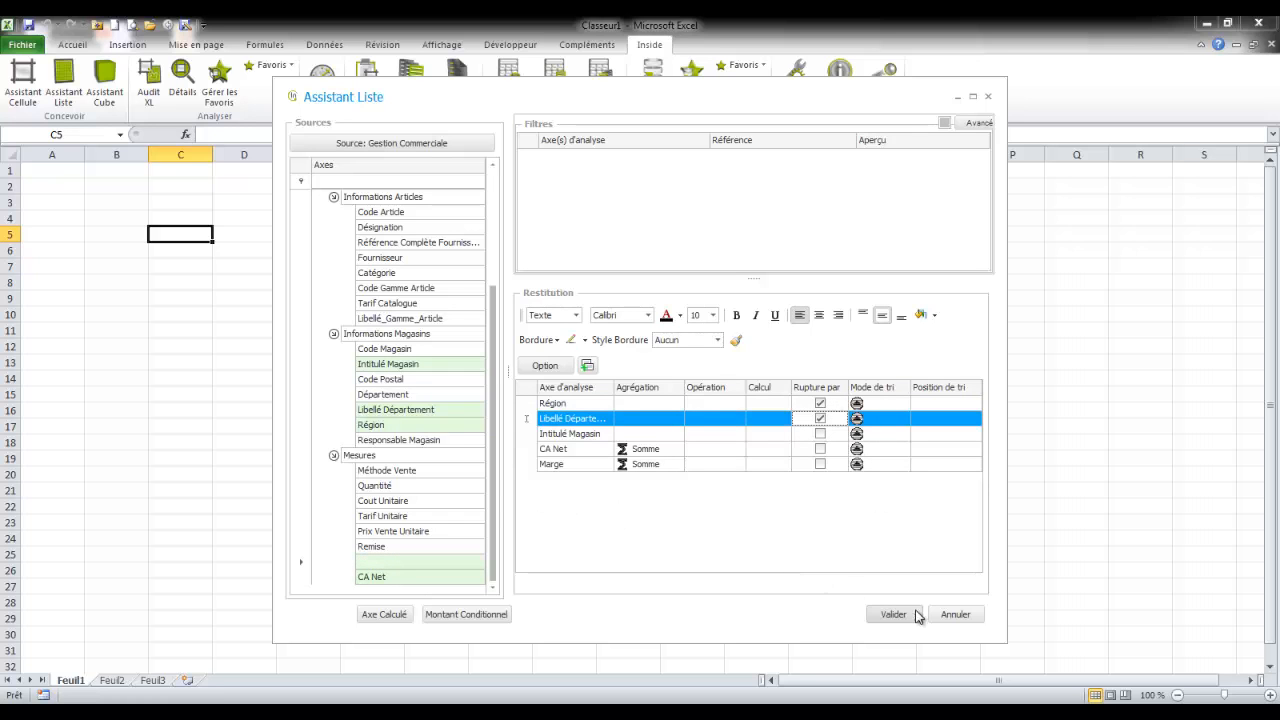
{"action": "left_click", "coordinate": [889, 616]}
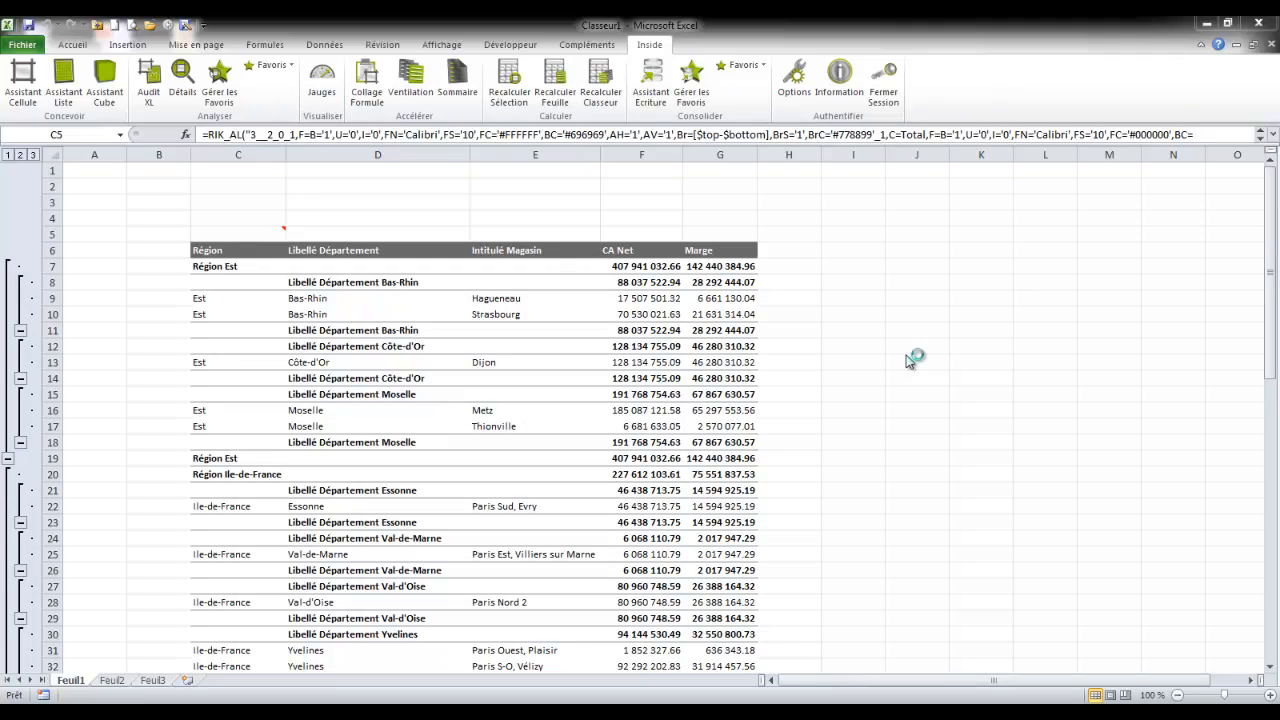
{"action": "left_click", "coordinate": [909, 360]}
{"action": "scroll", "coordinate": [906, 358], "scroll_direction": "down", "scroll_amount": 11}
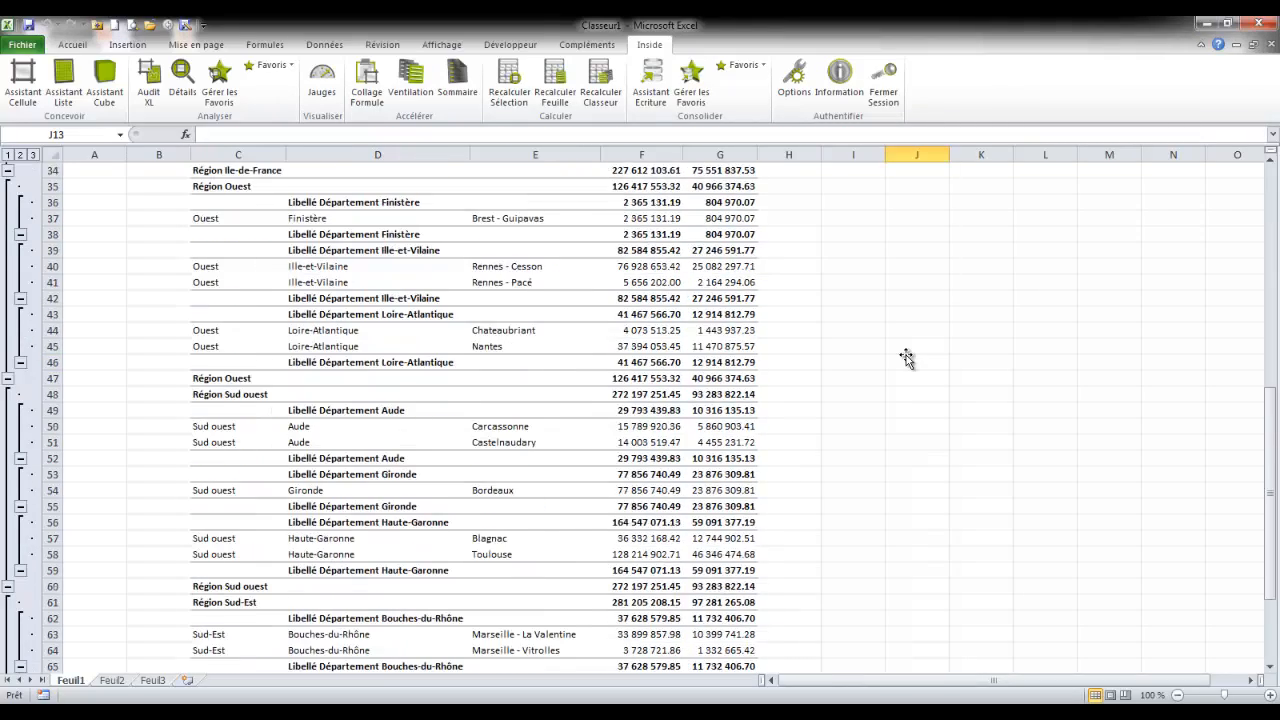
{"action": "scroll", "coordinate": [906, 358], "scroll_direction": "down", "scroll_amount": 7}
{"action": "scroll", "coordinate": [906, 358], "scroll_direction": "up", "scroll_amount": 18}
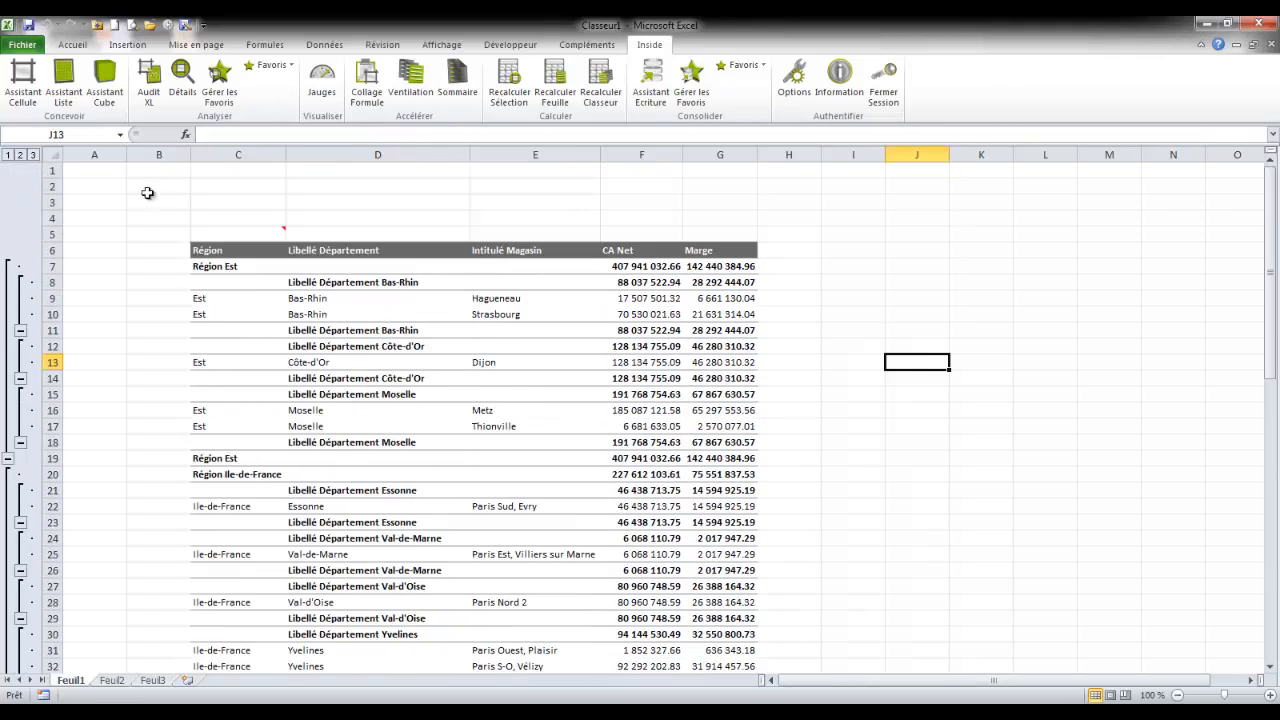
- Label the filter cells above the list with Région in B2 and Année in B3
{"action": "left_click", "coordinate": [147, 188]}
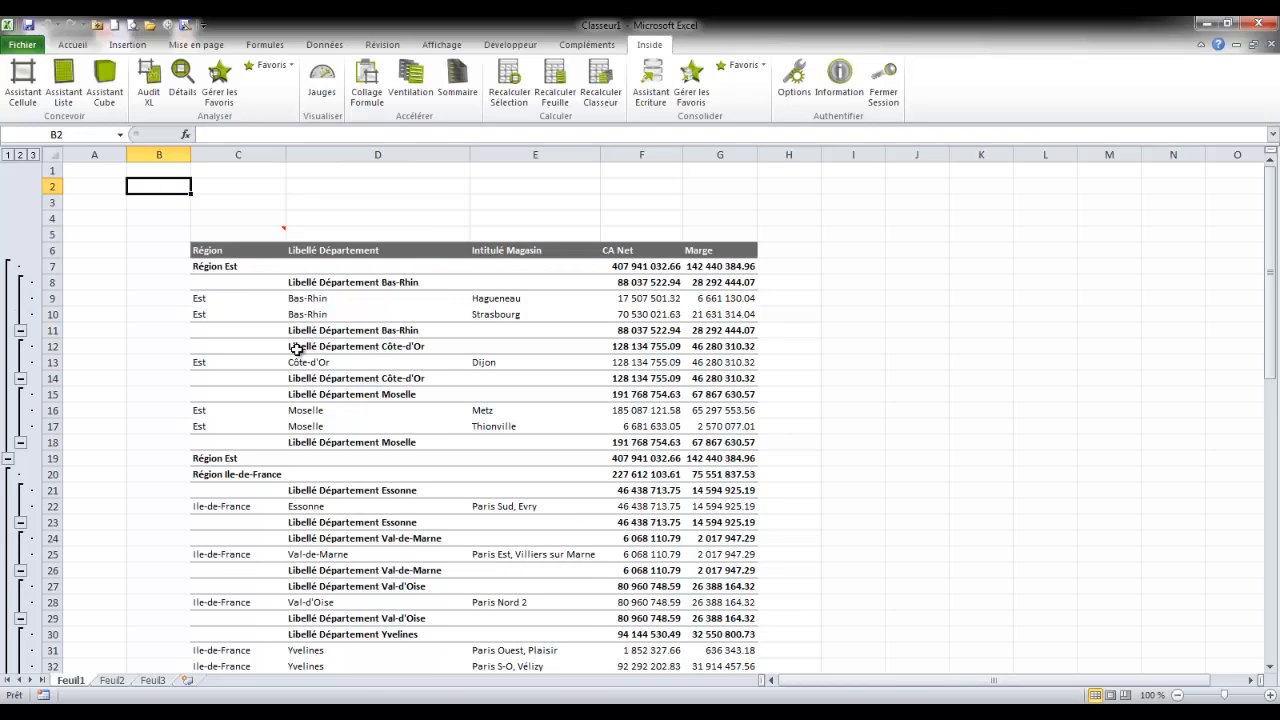
{"action": "type", "text": "Région"}
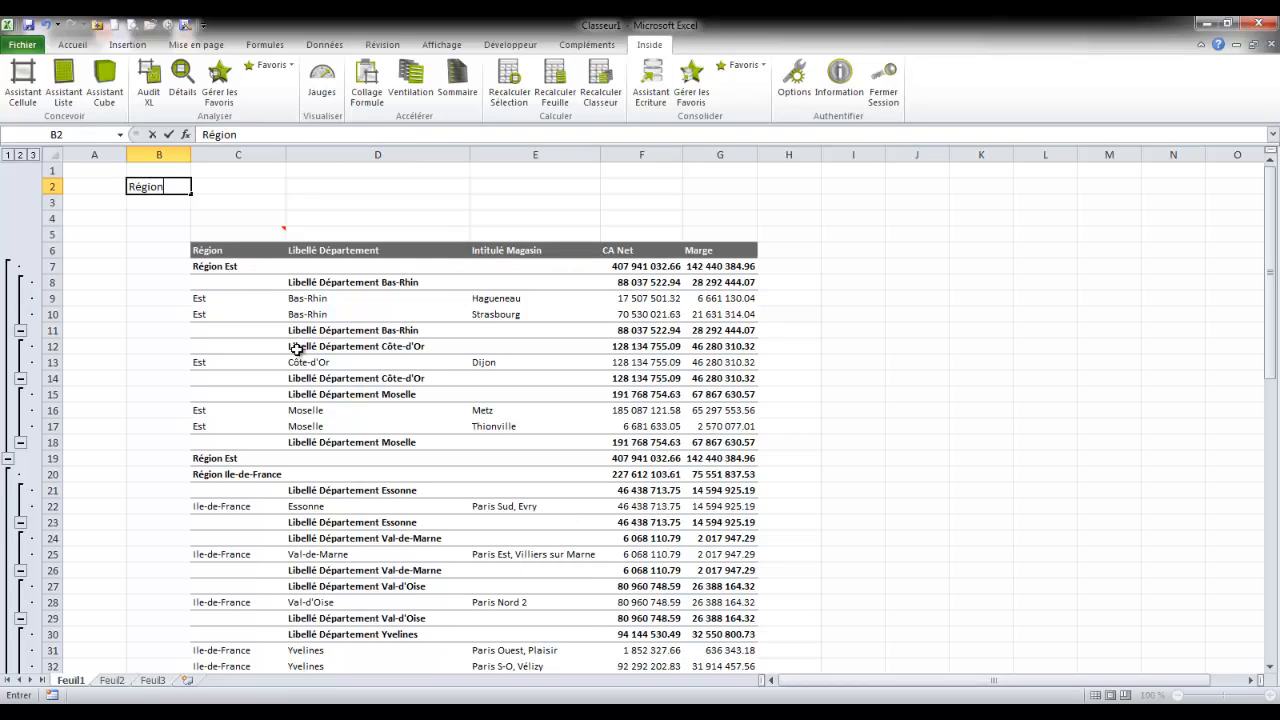
{"action": "key", "text": "Return"}
{"action": "type", "text": "Année"}
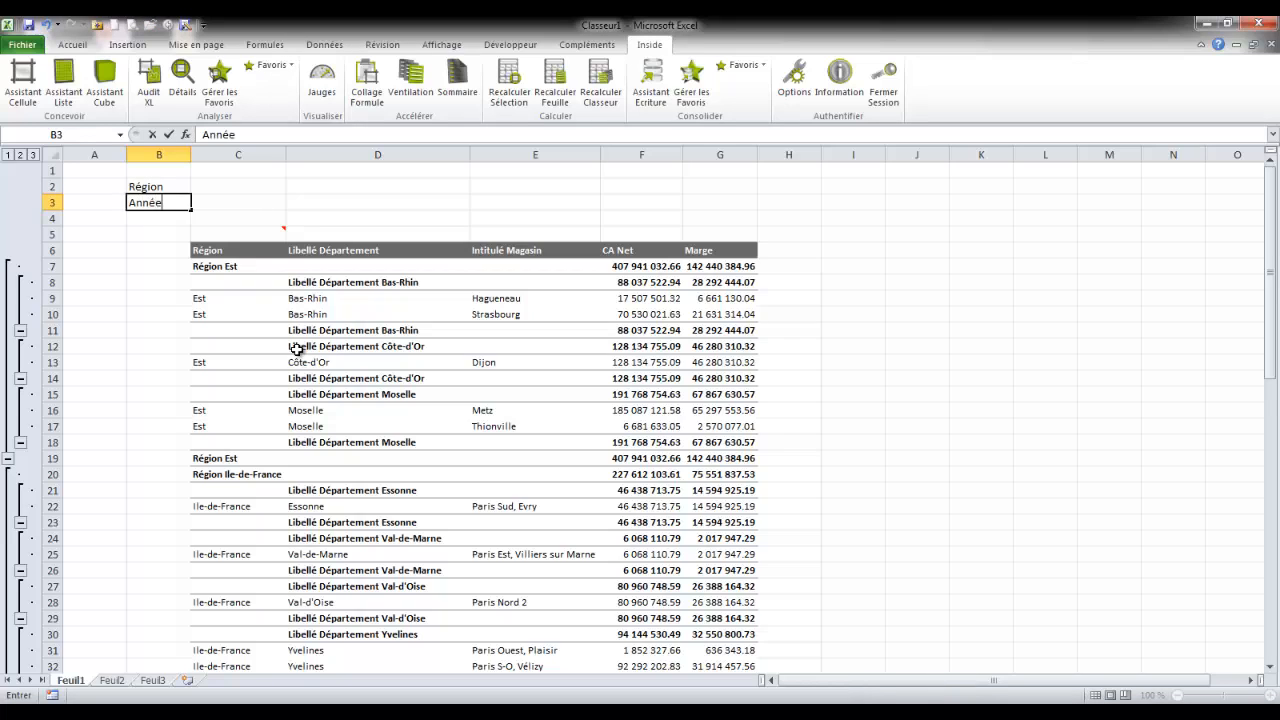
- Enter the filter values Est in C2 and 2012 in C3
{"action": "key", "text": "Up"}
{"action": "key", "text": "Right"}
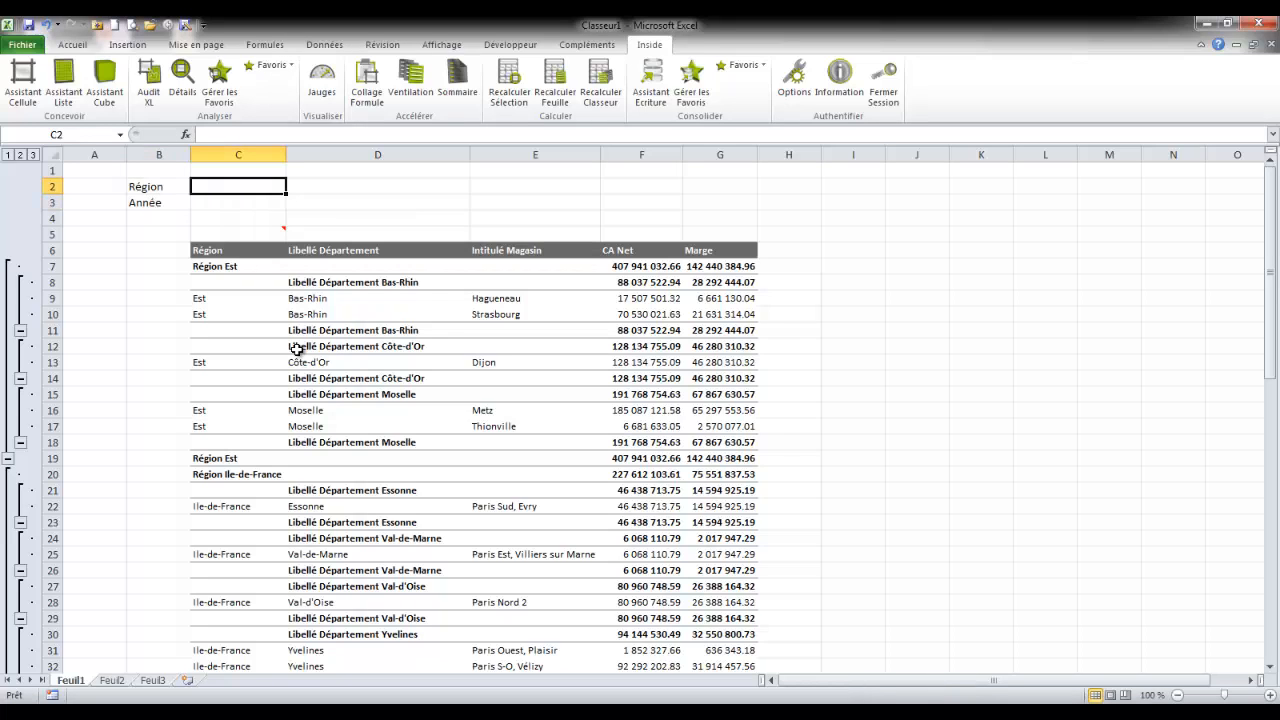
{"action": "type", "text": "Est"}
{"action": "key", "text": "Return"}
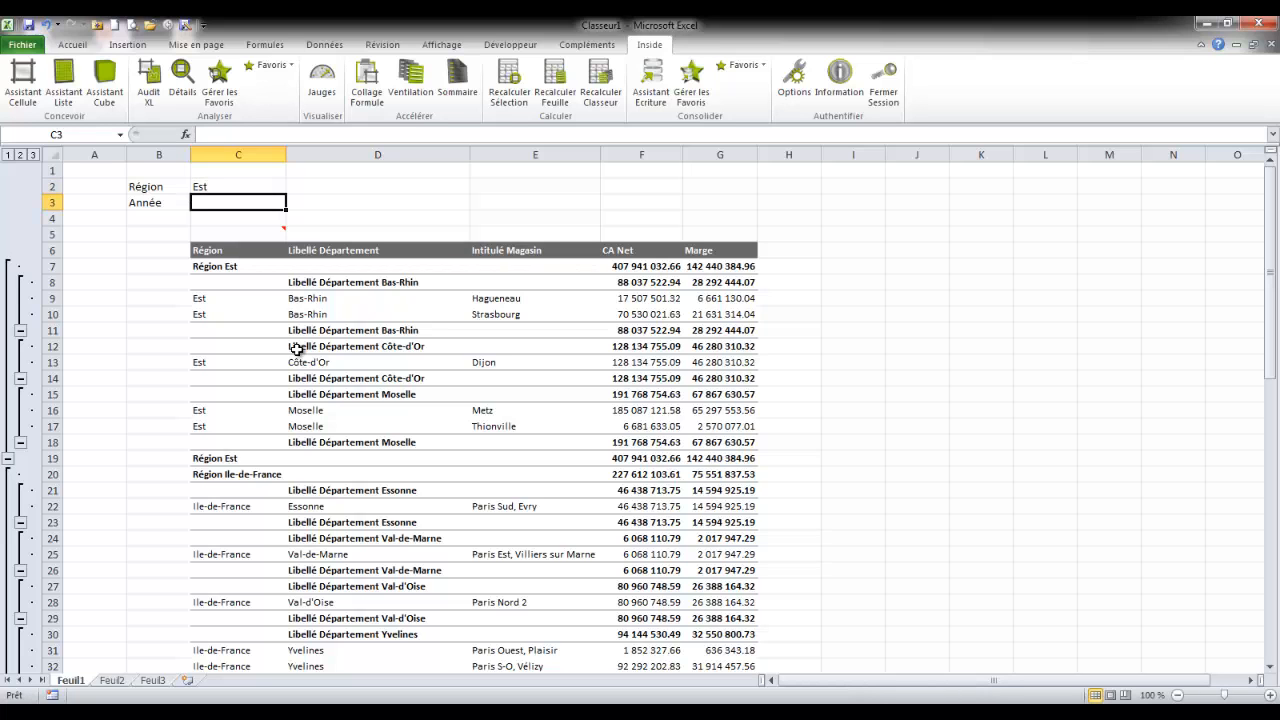
{"action": "type", "text": "2012"}
{"action": "key", "text": "ctrl+Return"}
- Reopen the list definition in C5 and add a Région filter that references cell C2
{"action": "double_click", "coordinate": [277, 234]}
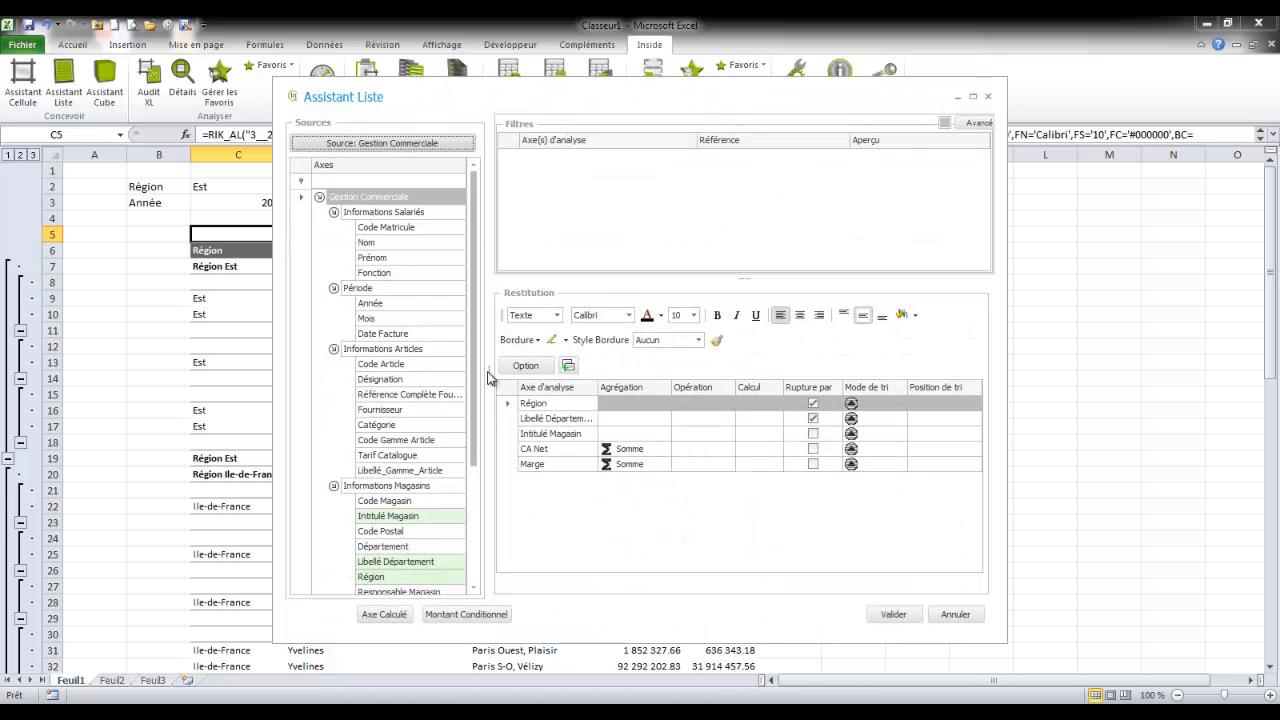
{"action": "scroll", "coordinate": [478, 466], "scroll_direction": "down", "scroll_amount": 2}
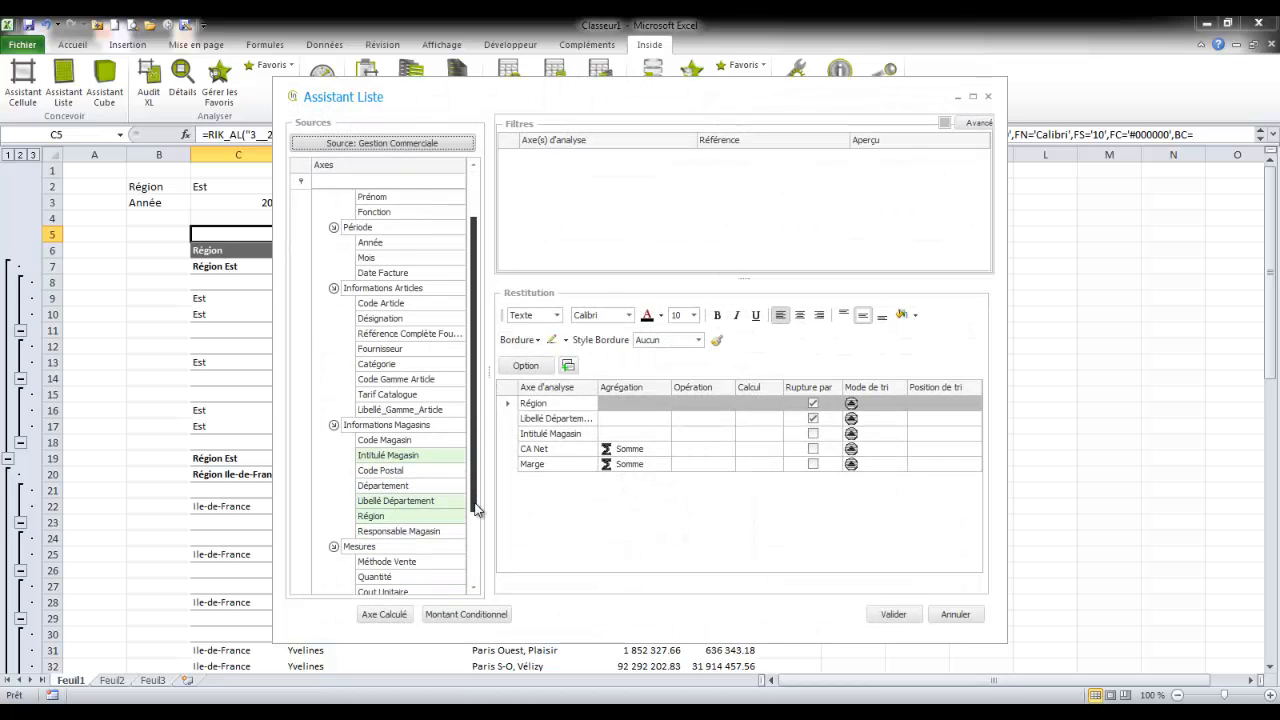
{"action": "left_click_drag", "start_coordinate": [417, 523], "coordinate": [600, 262]}
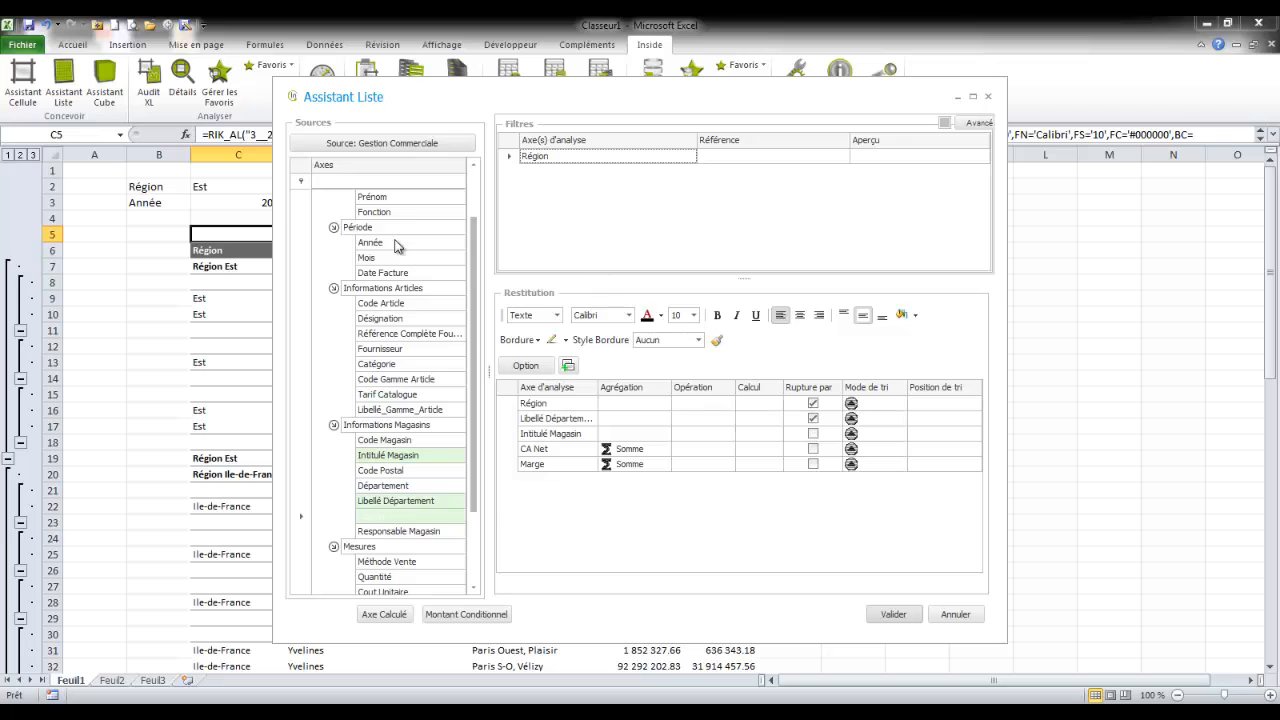
{"action": "left_click", "coordinate": [232, 188]}
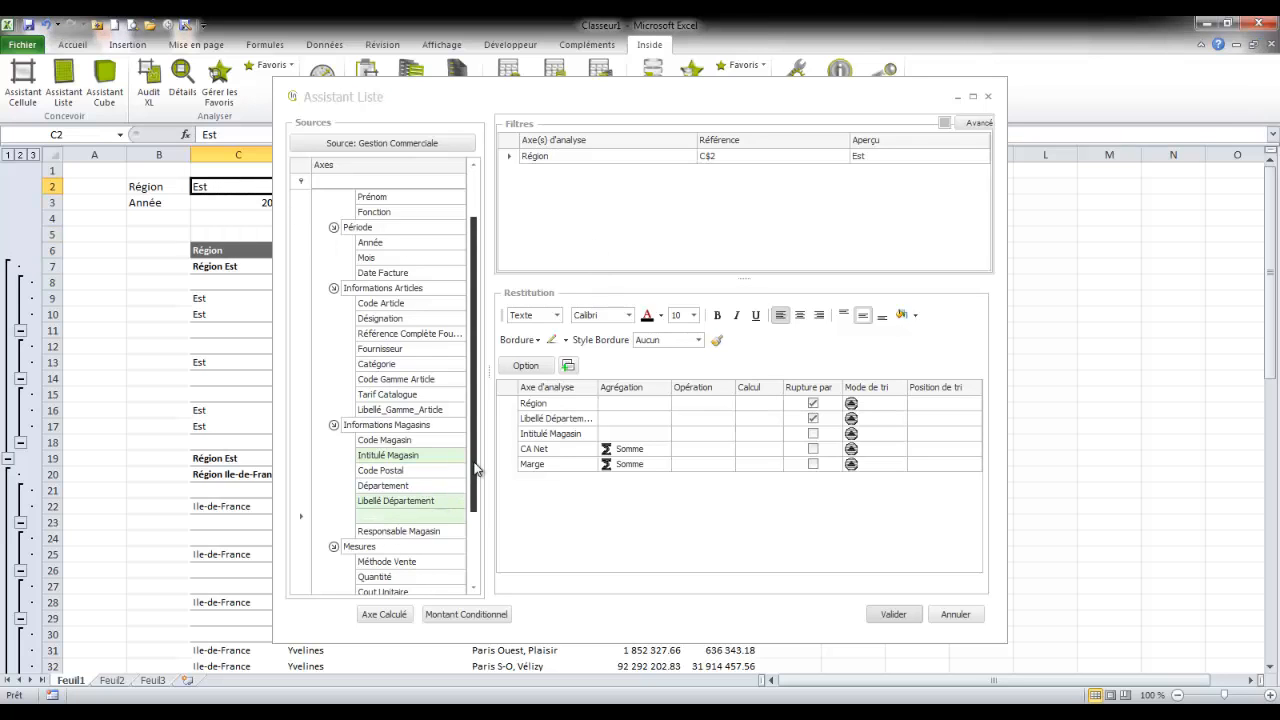
- Add an Année filter that references cell C3 and regenerate the list
{"action": "left_click_drag", "start_coordinate": [478, 474], "coordinate": [475, 502]}
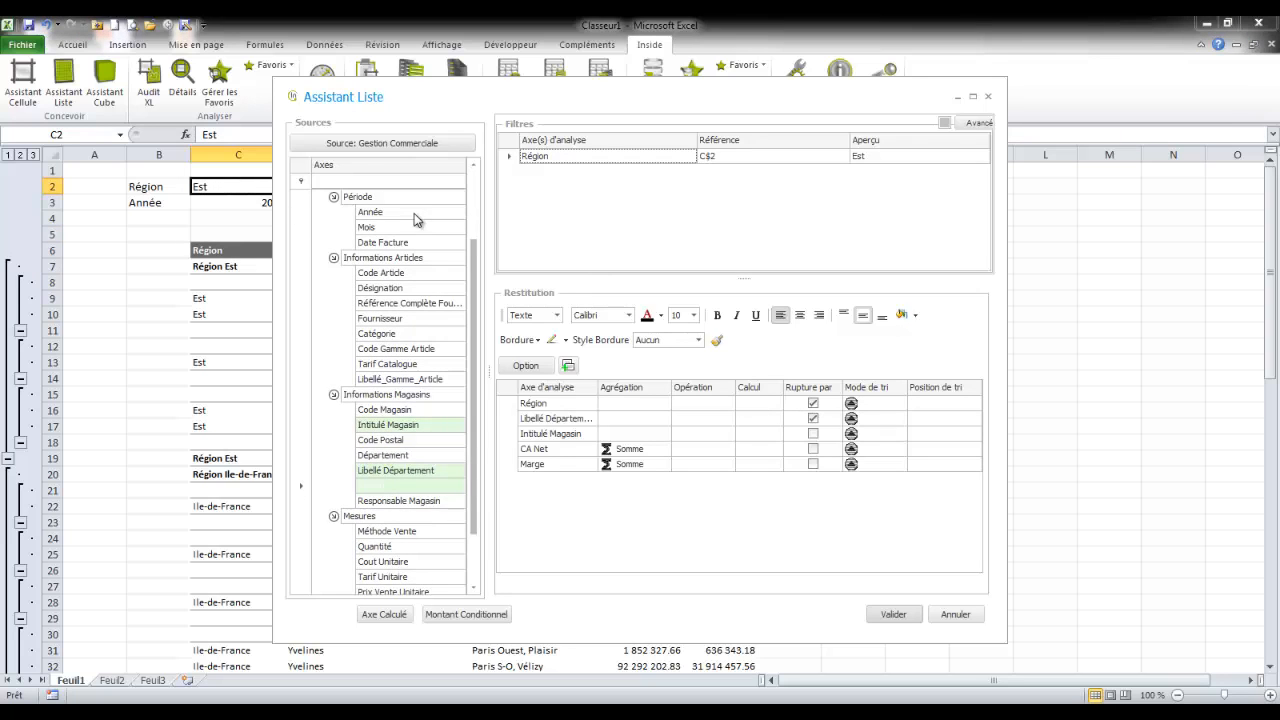
{"action": "left_click", "coordinate": [414, 213]}
{"action": "left_click_drag", "start_coordinate": [593, 218], "coordinate": [594, 219]}
{"action": "left_click", "coordinate": [212, 203]}
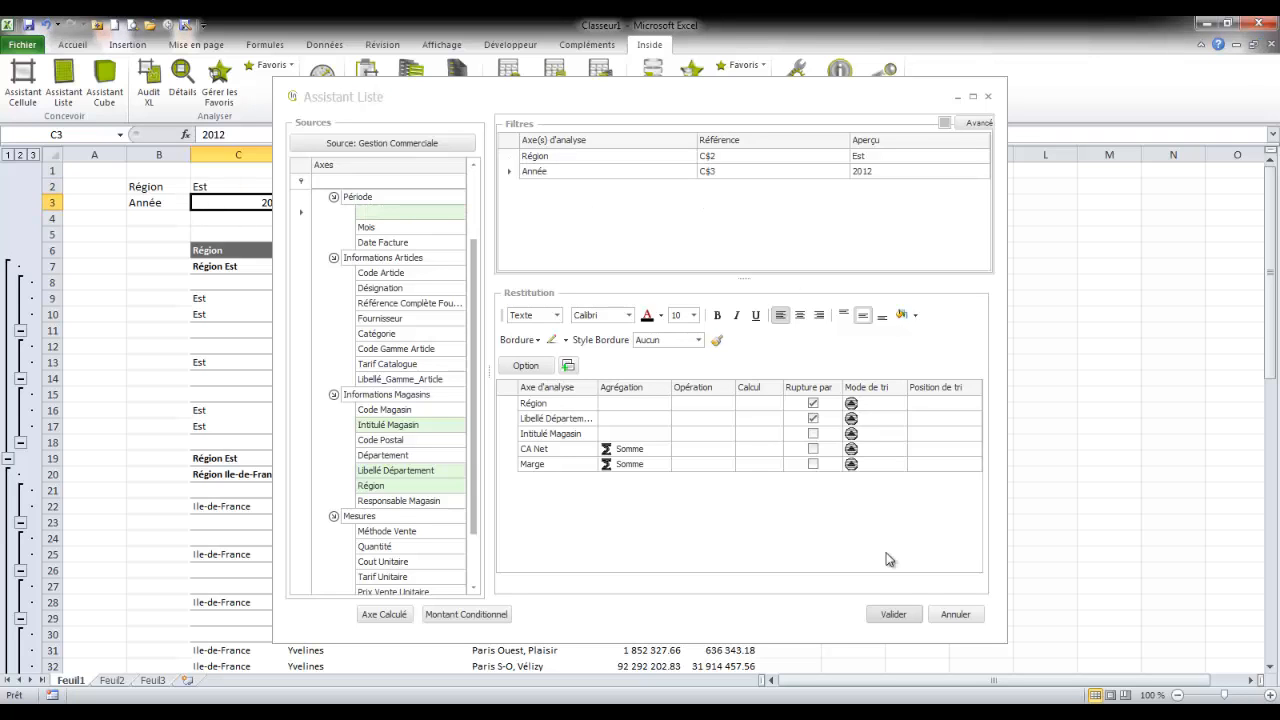
{"action": "left_click", "coordinate": [893, 615]}
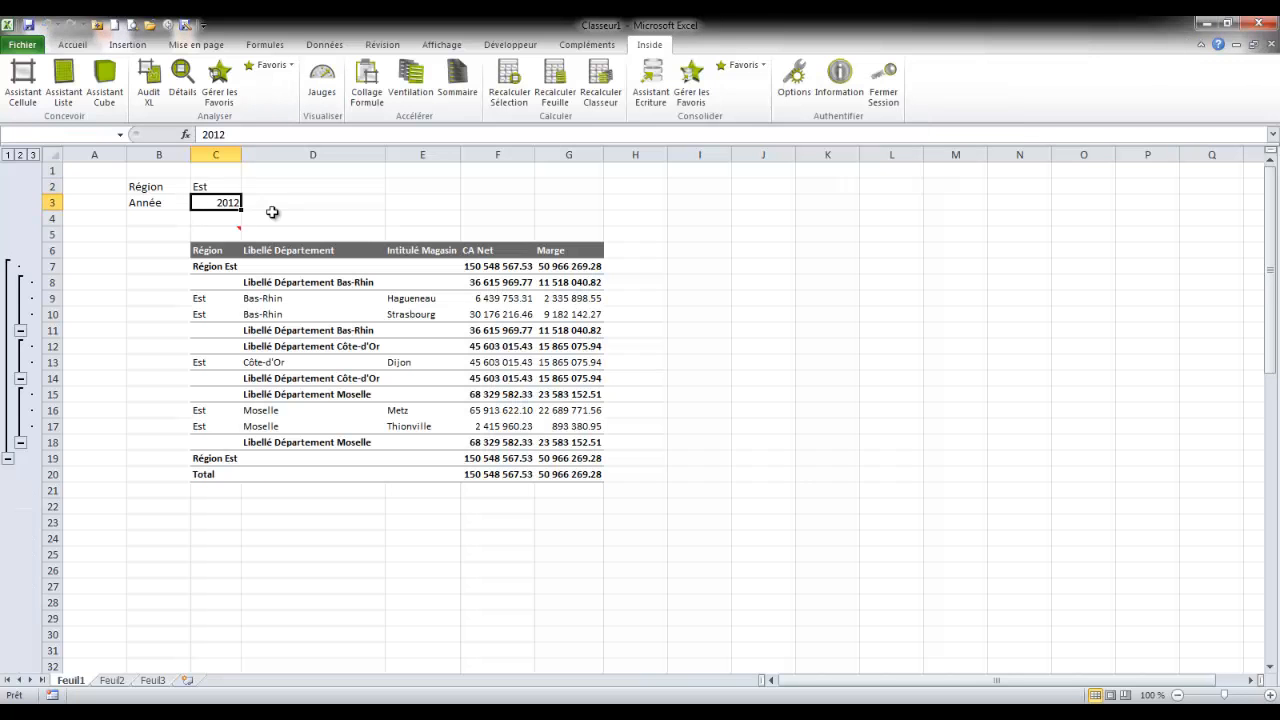
- Set the region filter in C2 to Ouest using the list of available regions
{"action": "double_click", "coordinate": [223, 187]}
{"action": "left_click", "coordinate": [450, 295]}
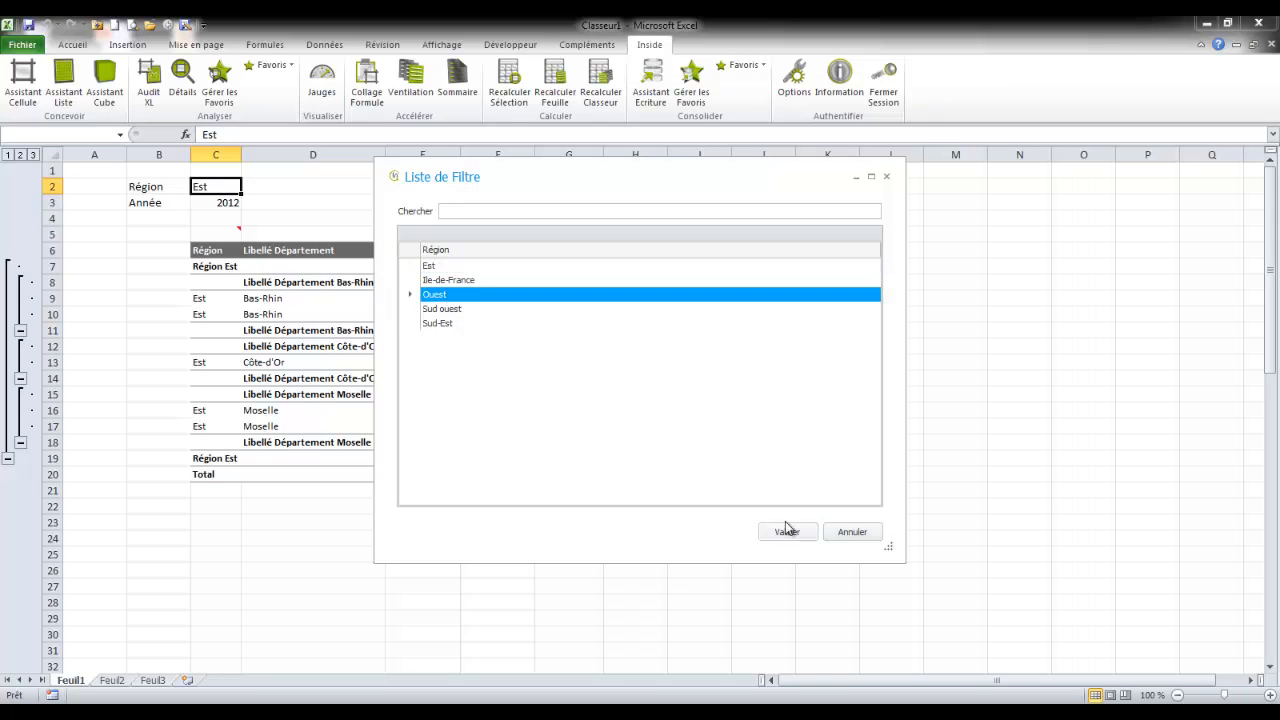
{"action": "left_click", "coordinate": [795, 537]}
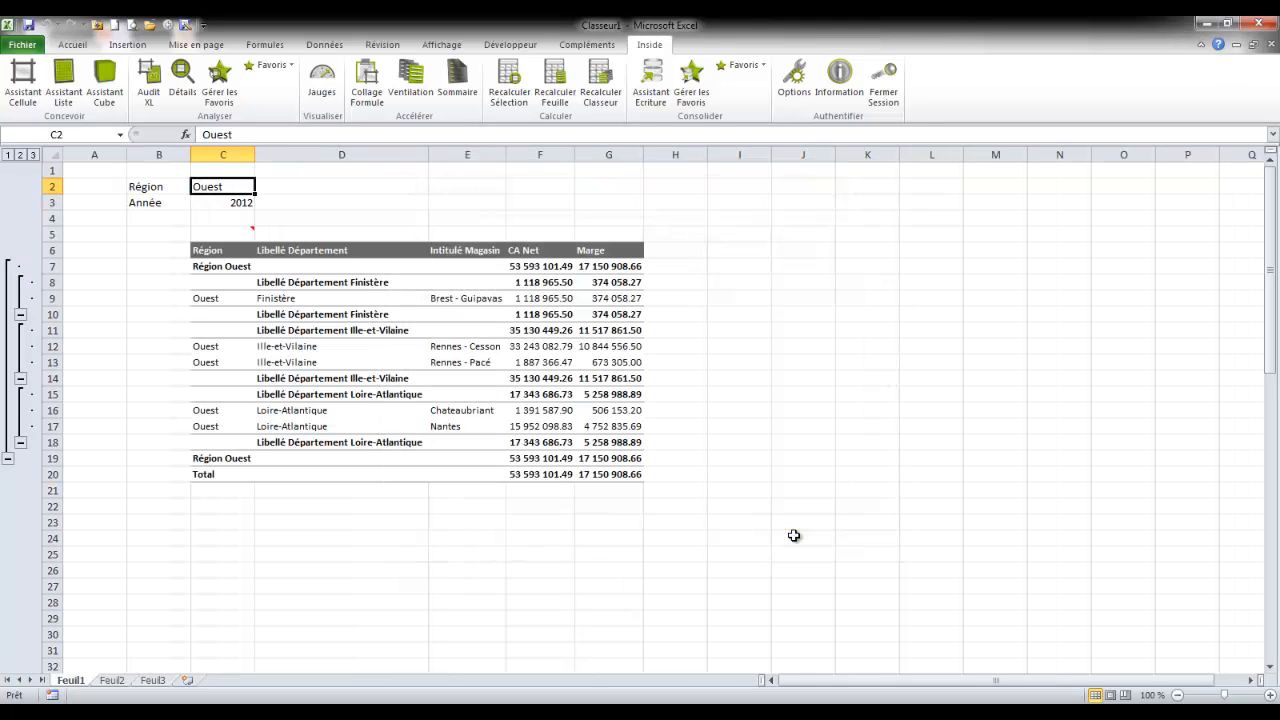
- Set the region filter in C2 to the range of regions from Est to Sud ouest
{"action": "double_click", "coordinate": [229, 187]}
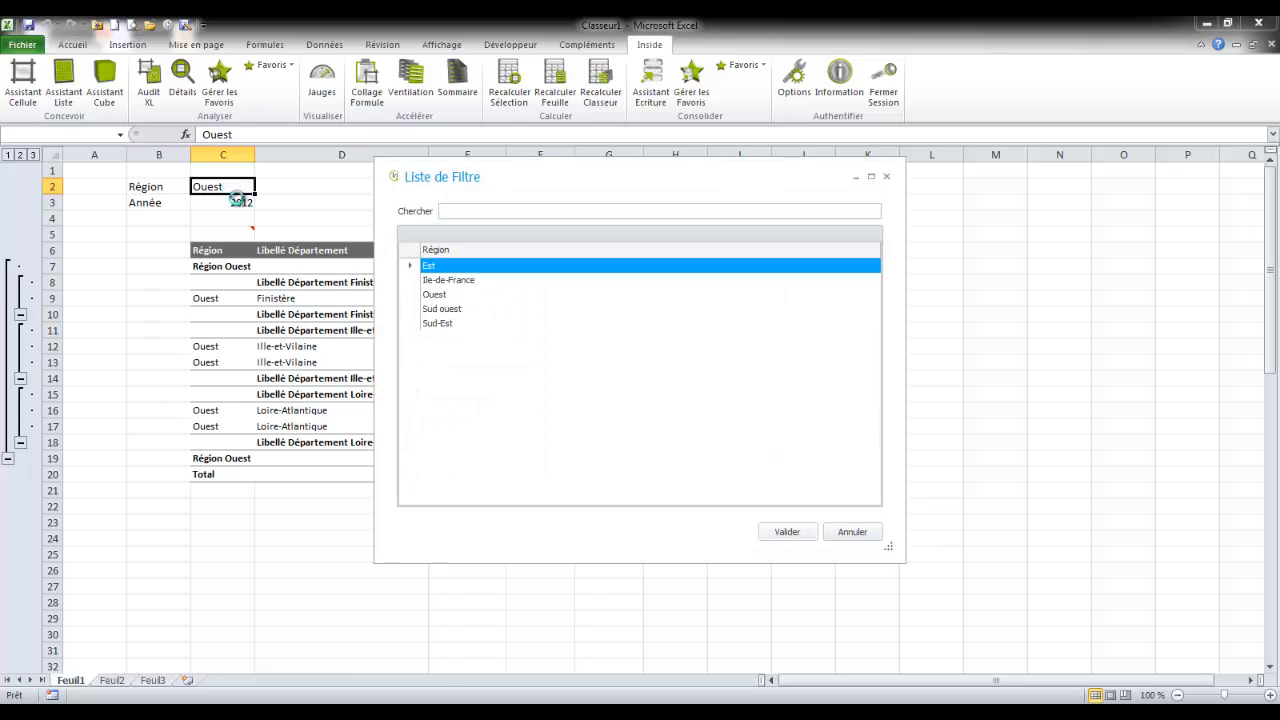
{"action": "left_click", "coordinate": [438, 311], "text": "shift"}
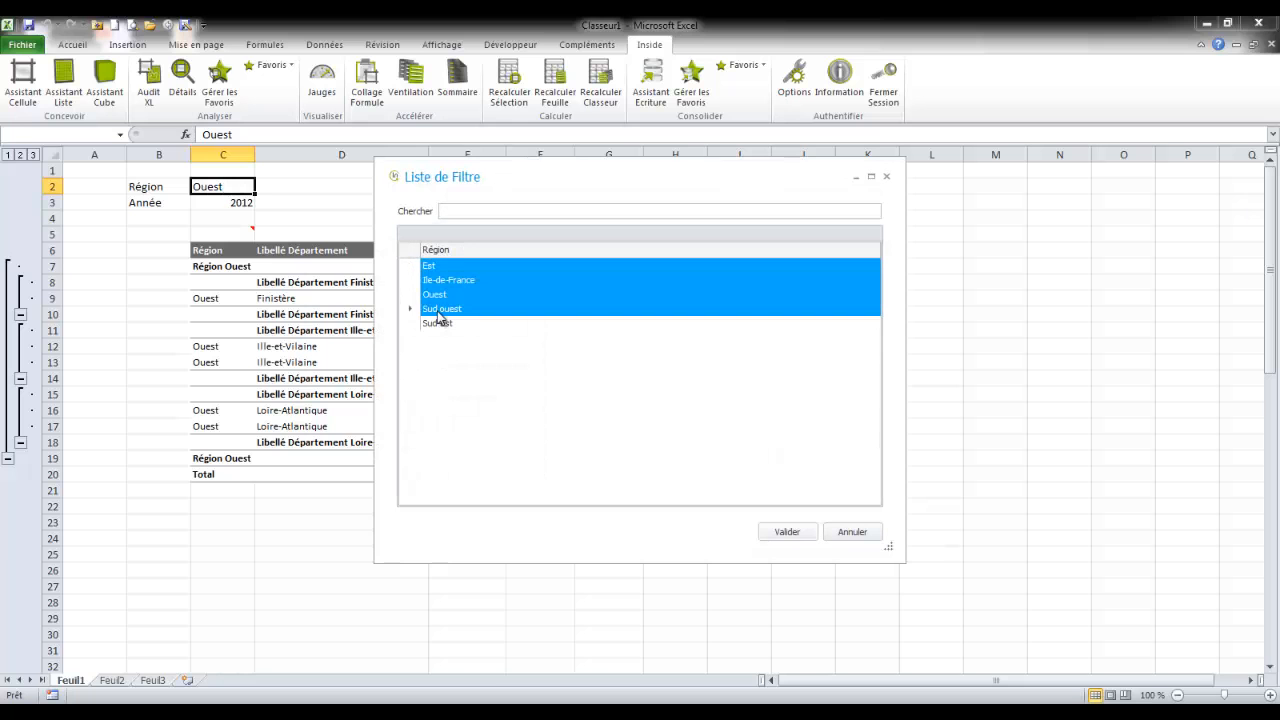
{"action": "left_click", "coordinate": [798, 533]}
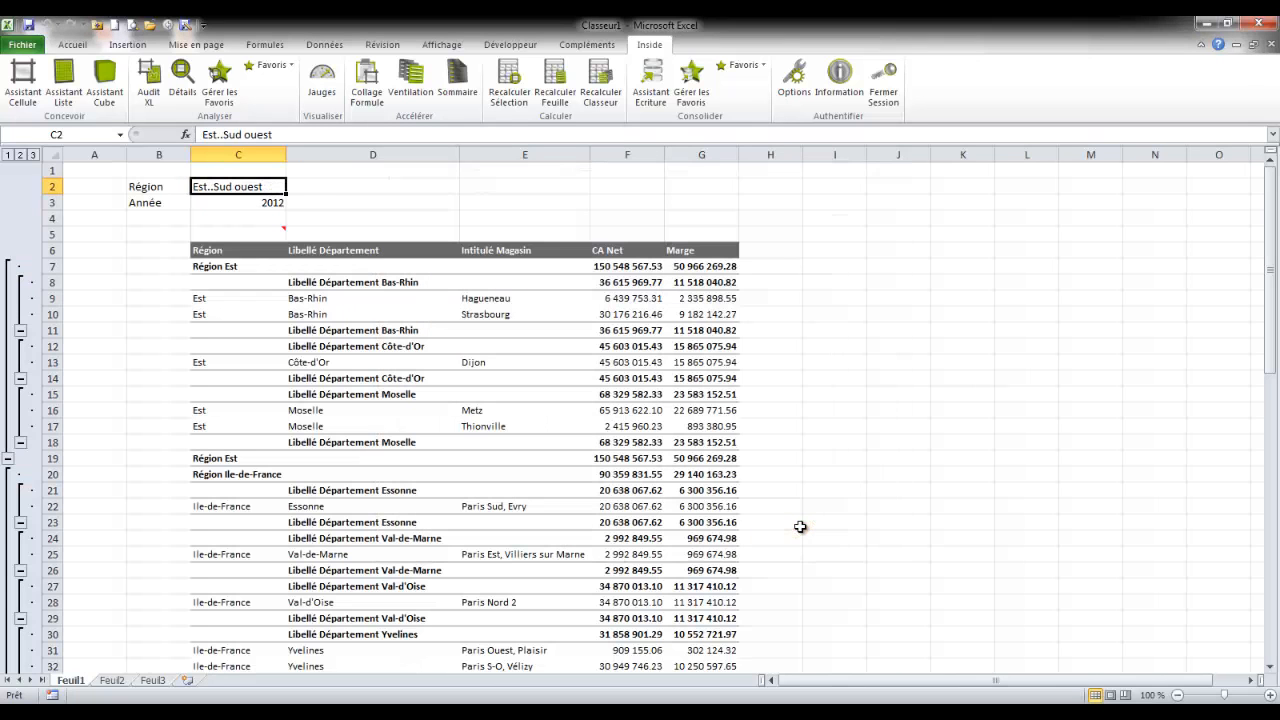
- Split the report into one sheet per region with Ventilation, view the Ouest, Ile-de-France and Est sheets, and return to Feuil1
{"action": "left_click", "coordinate": [408, 94]}
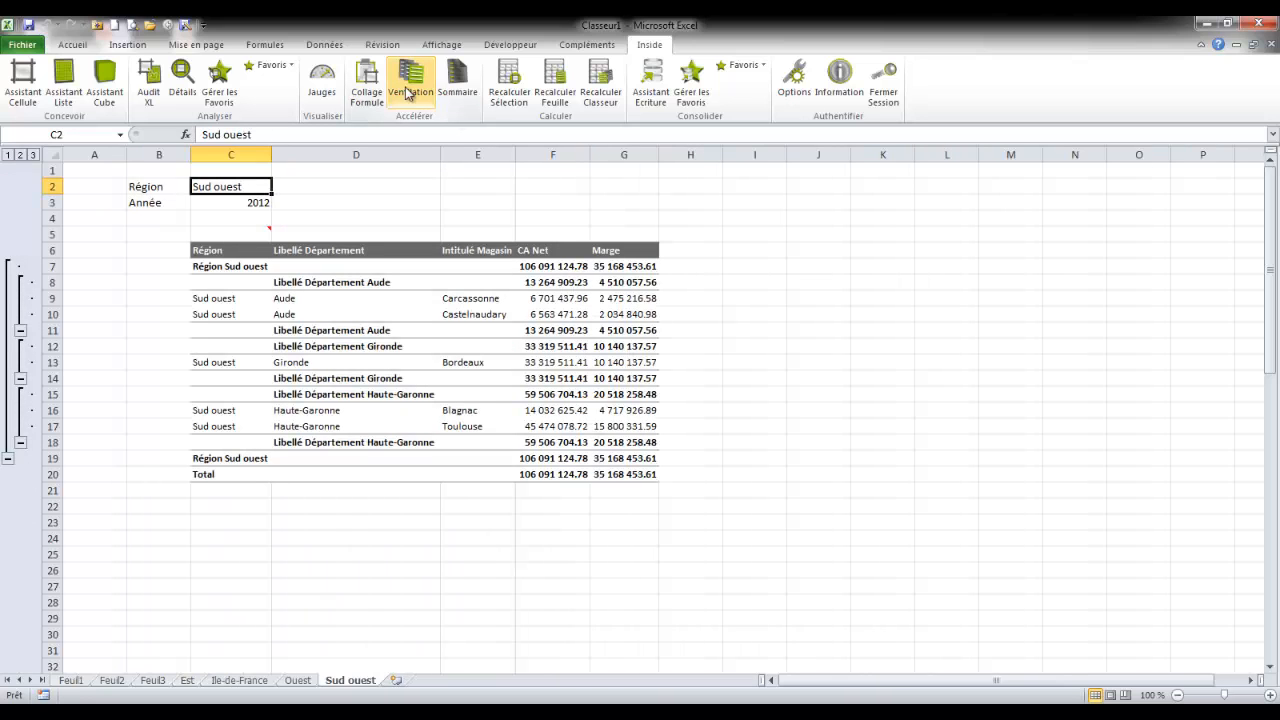
{"action": "left_click", "coordinate": [305, 681]}
{"action": "left_click", "coordinate": [258, 682]}
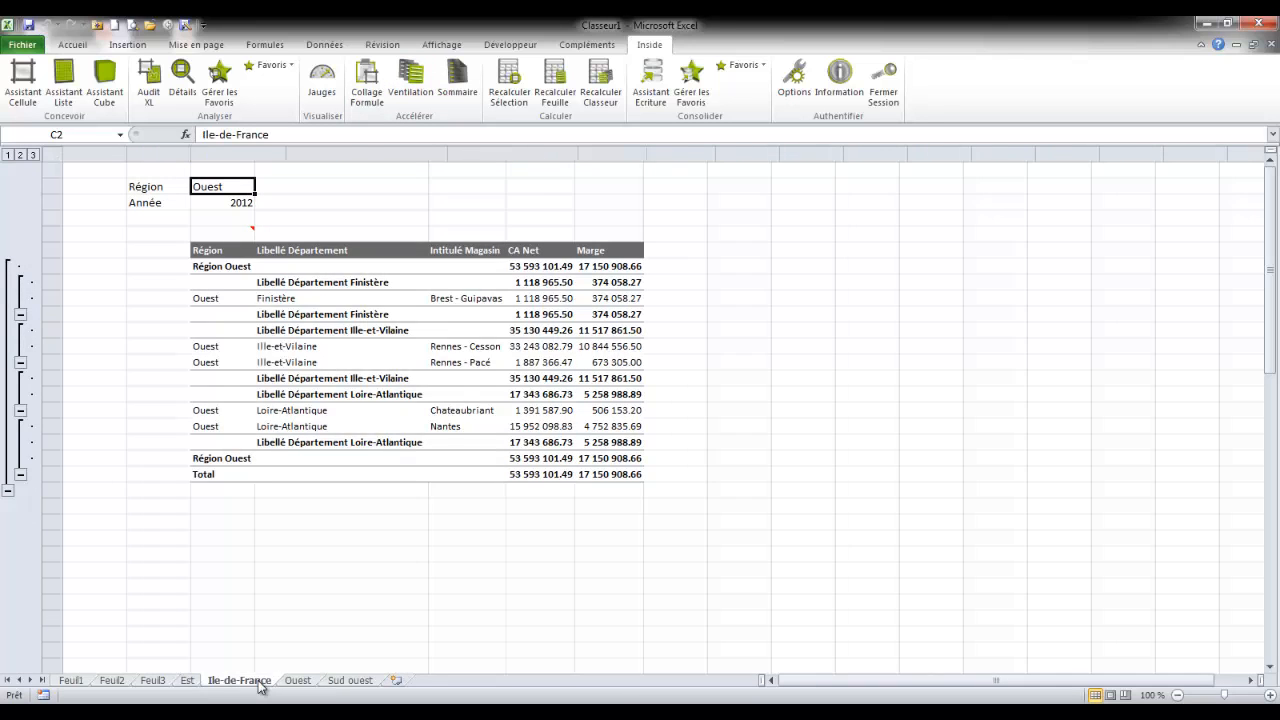
{"action": "left_click", "coordinate": [188, 681]}
{"action": "left_click", "coordinate": [66, 681]}
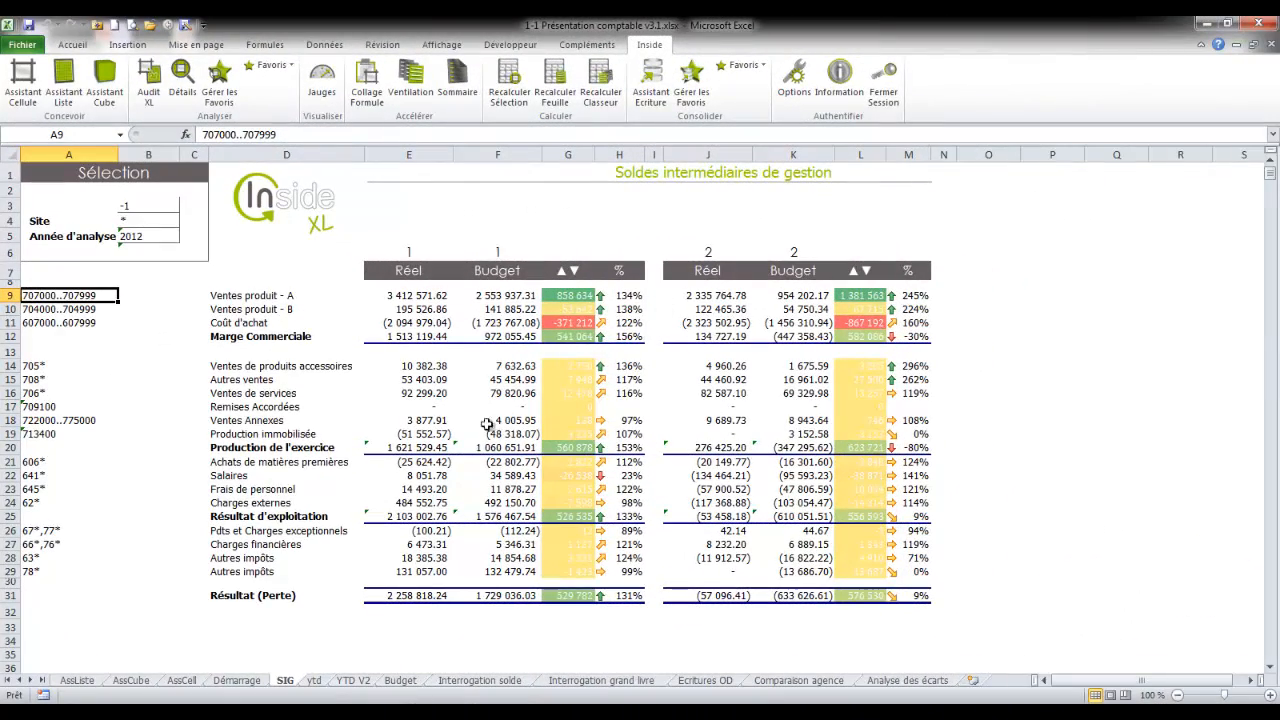
- Inspect the Marge Commerciale cells for Réel and Budget in E12 and F12 of the SIG sheet
{"action": "left_click", "coordinate": [403, 337]}
{"action": "left_click", "coordinate": [513, 337]}
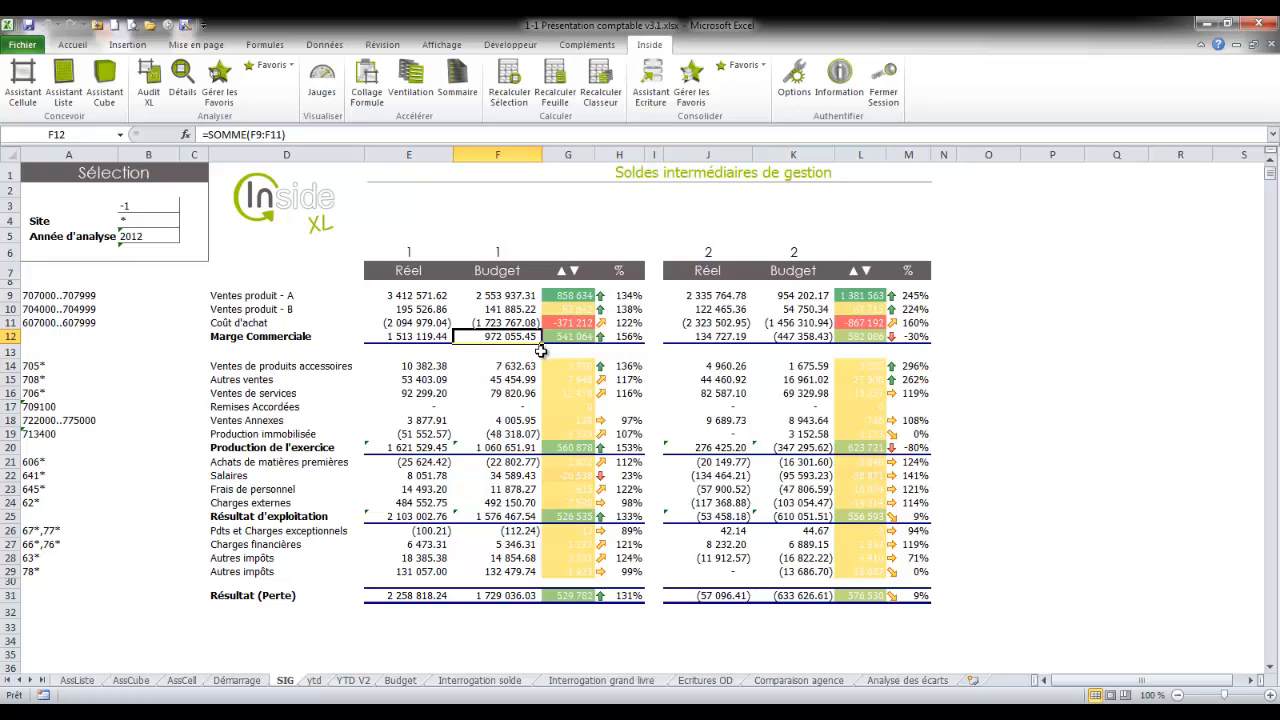
- On the YTD V2 sheet, expand the grouped header rows and start an Assistant Cellule formula in D11 from the Comptabilité model
{"action": "left_click", "coordinate": [353, 680]}
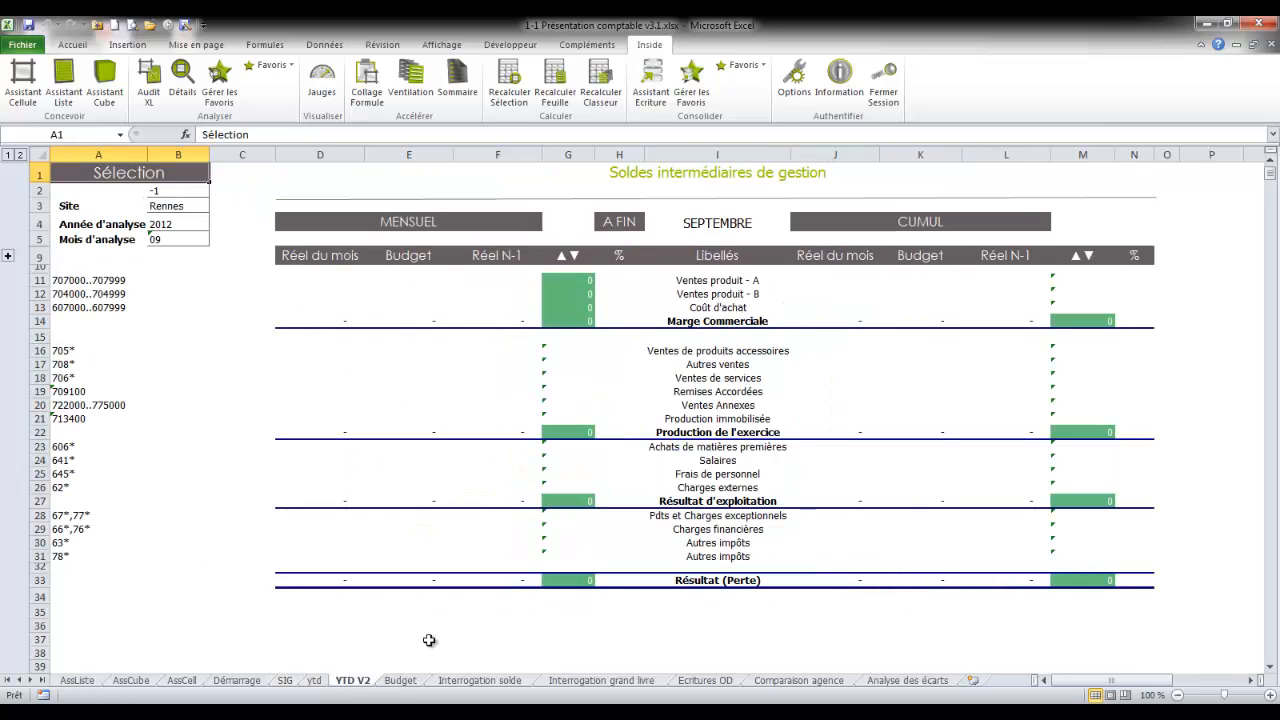
{"action": "left_click", "coordinate": [8, 257]}
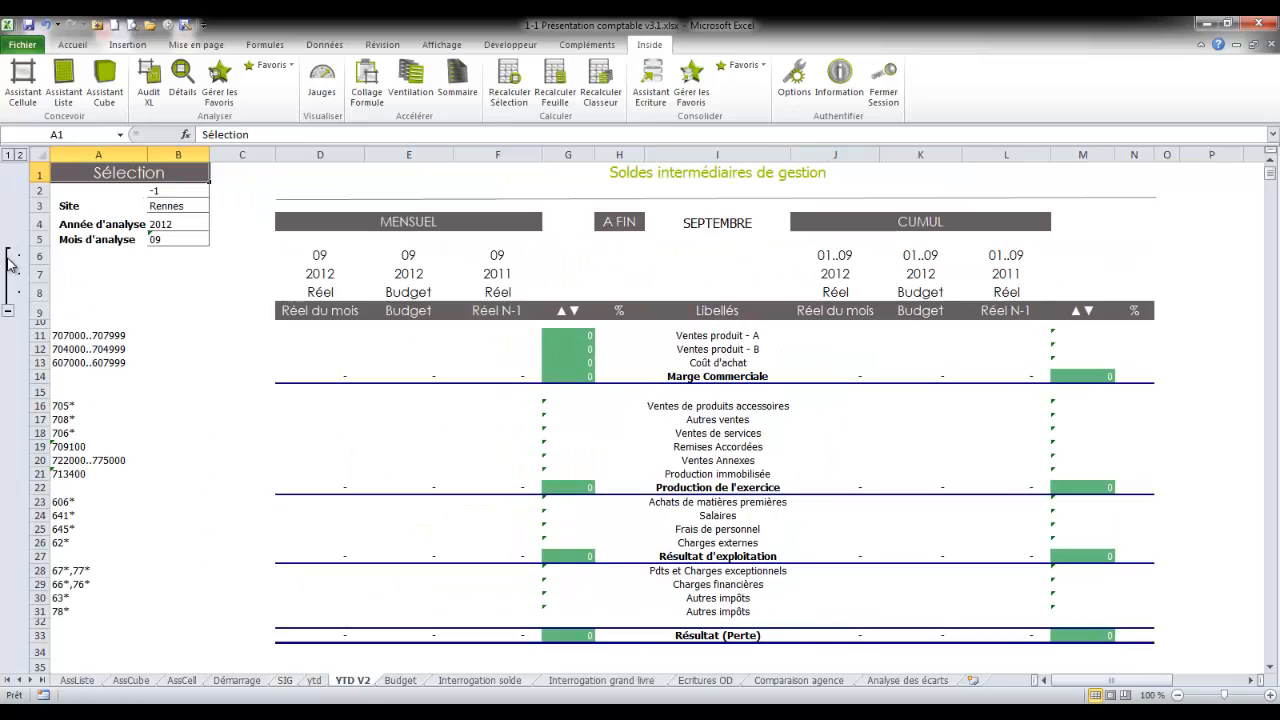
{"action": "left_click", "coordinate": [310, 336]}
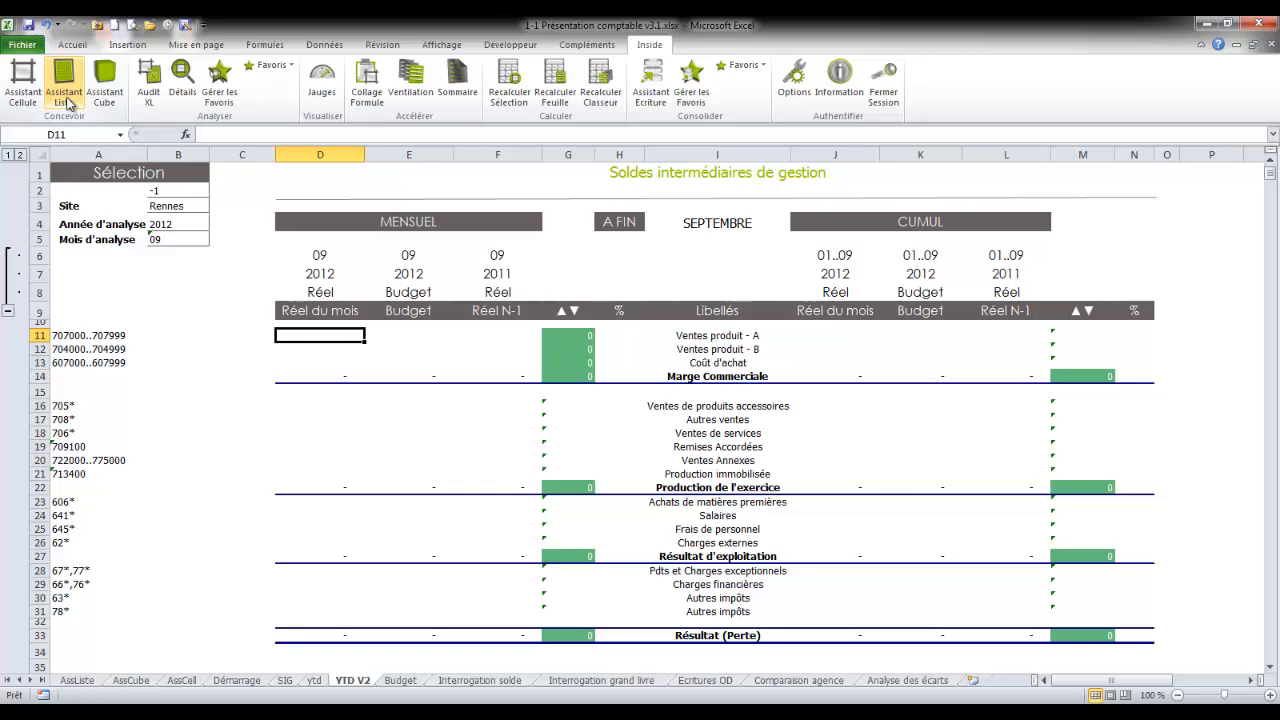
{"action": "left_click", "coordinate": [22, 80]}
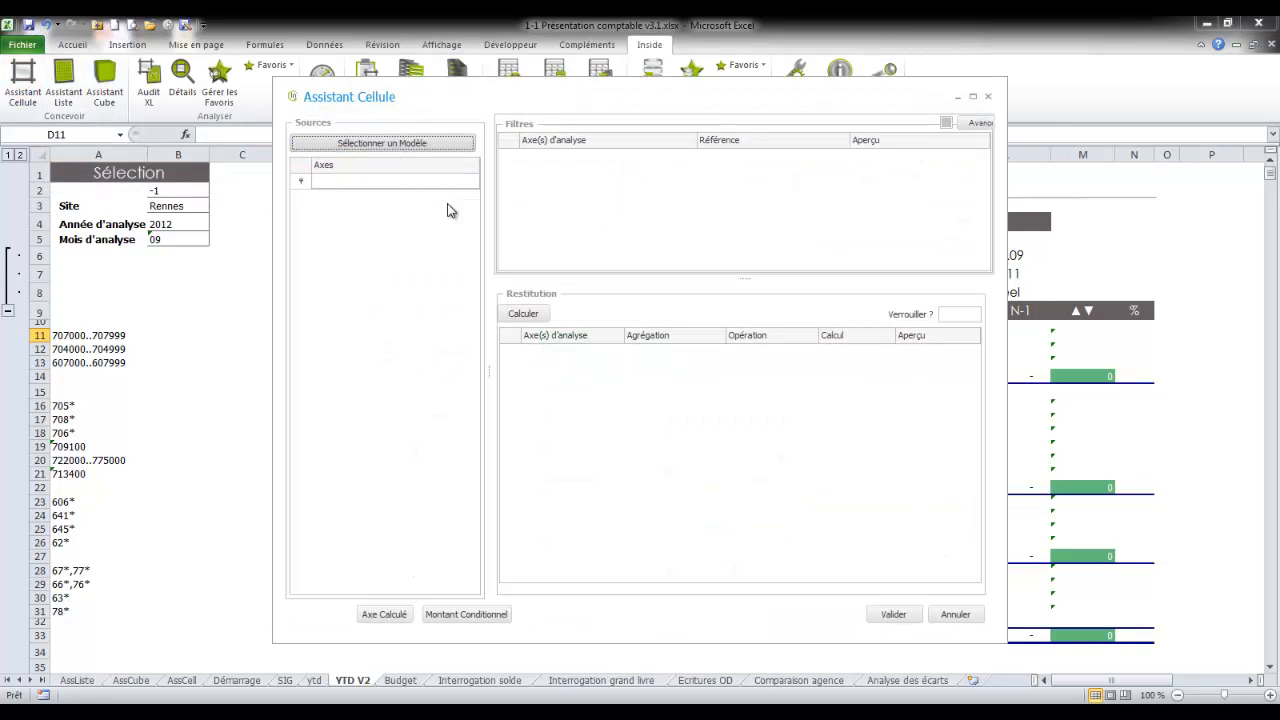
{"action": "left_click", "coordinate": [425, 144]}
{"action": "left_click", "coordinate": [462, 255]}
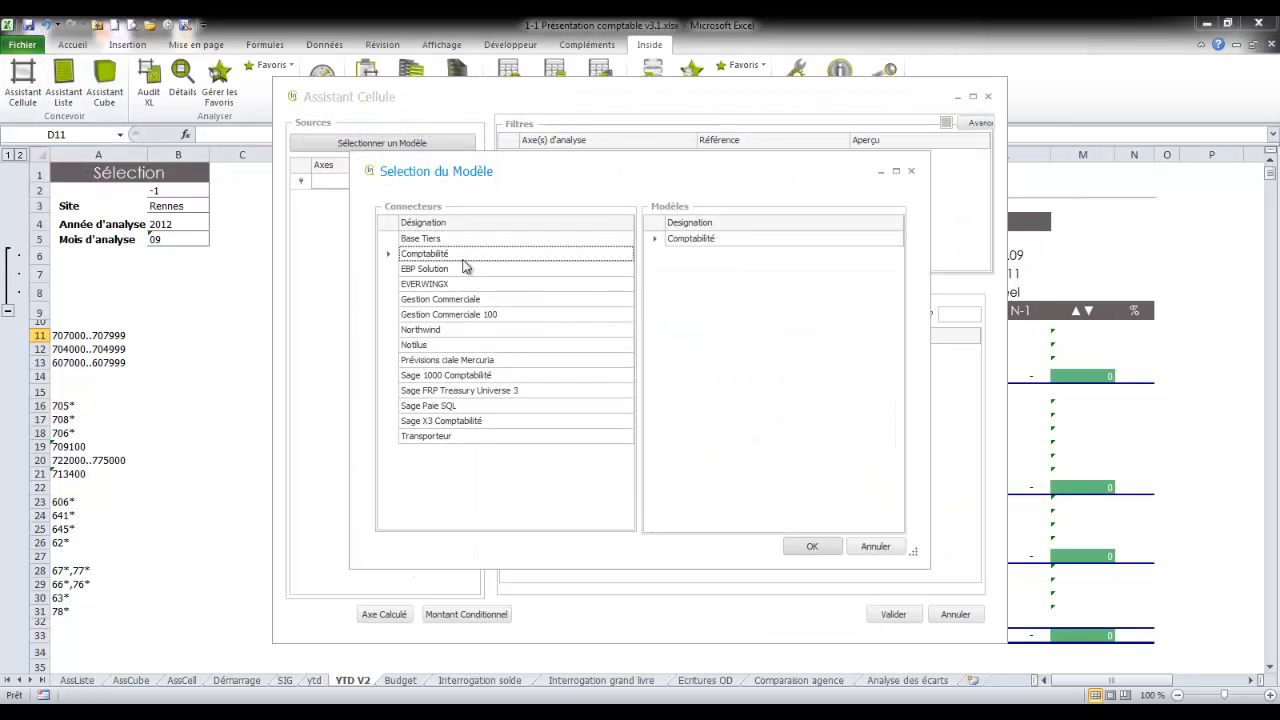
{"action": "left_click", "coordinate": [825, 548]}
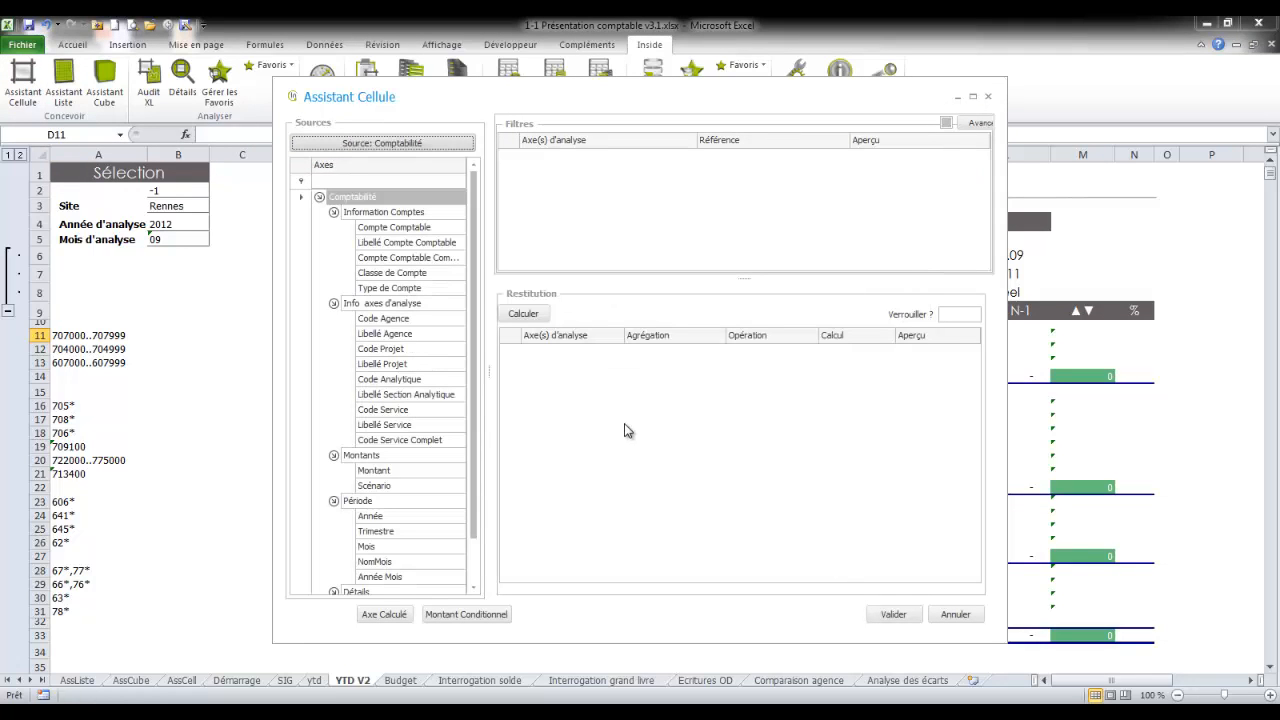
{"action": "left_click_drag", "start_coordinate": [453, 107], "coordinate": [616, 112]}
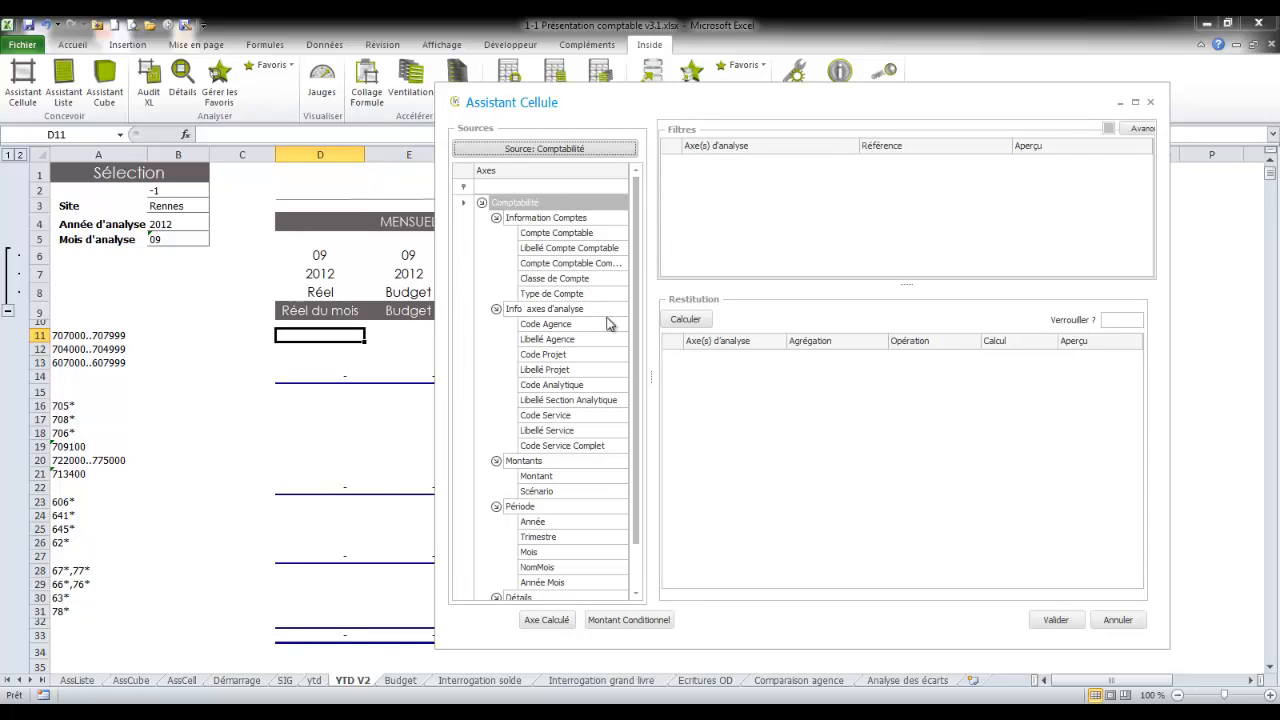
- Filter the formula by Libellé Agence $B$3, Mois D$6, Année D$7, Scénario D$8 and Compte Comptable $A11
{"action": "left_click_drag", "start_coordinate": [620, 340], "coordinate": [716, 207]}
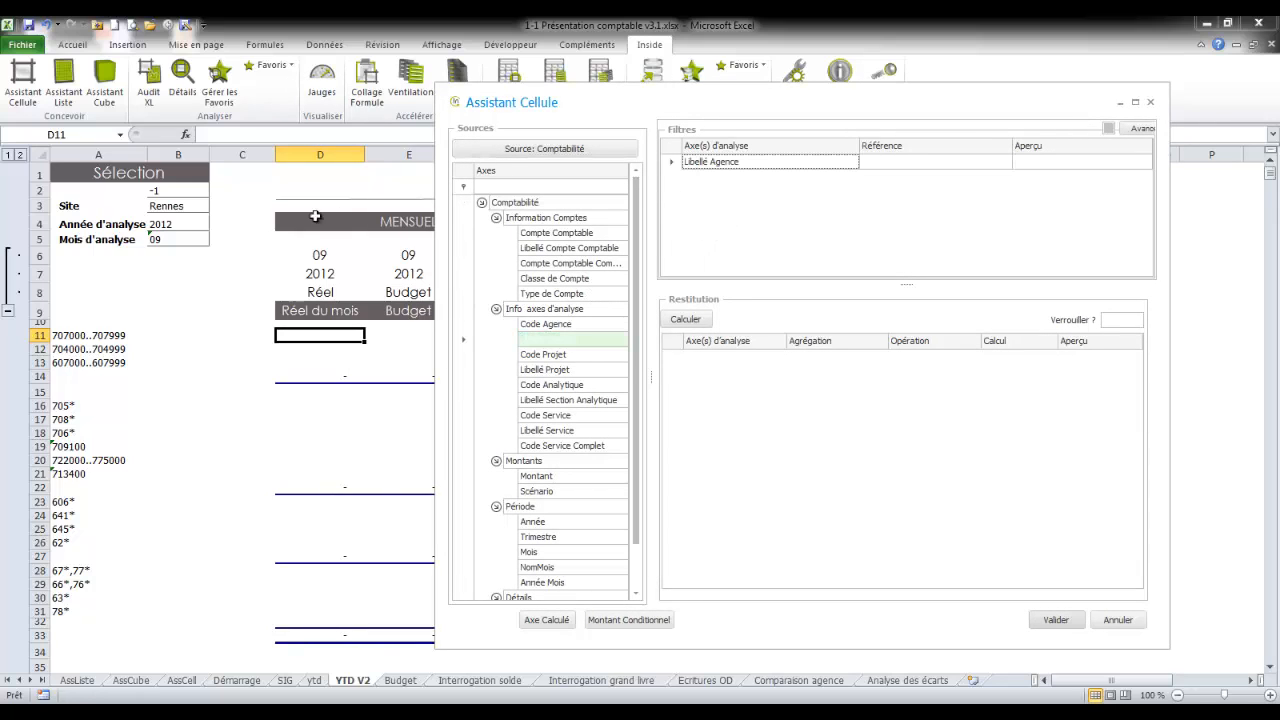
{"action": "left_click", "coordinate": [167, 210]}
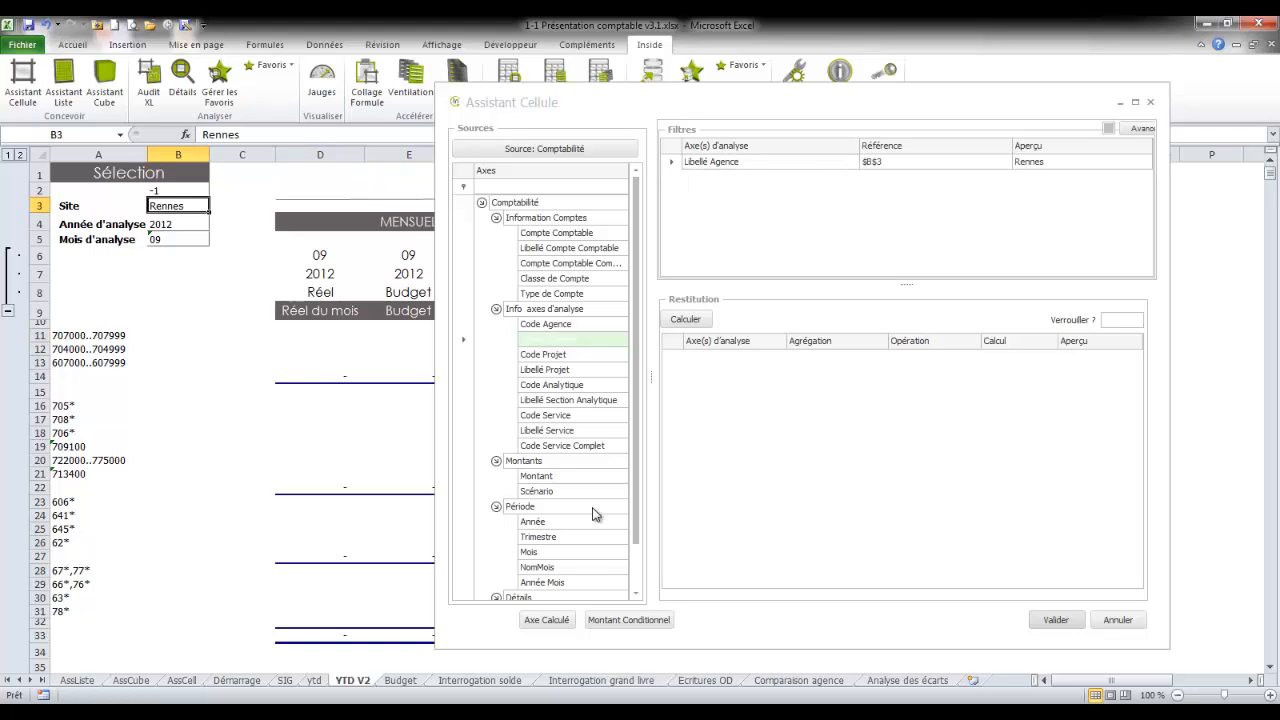
{"action": "left_click_drag", "start_coordinate": [590, 551], "coordinate": [760, 200]}
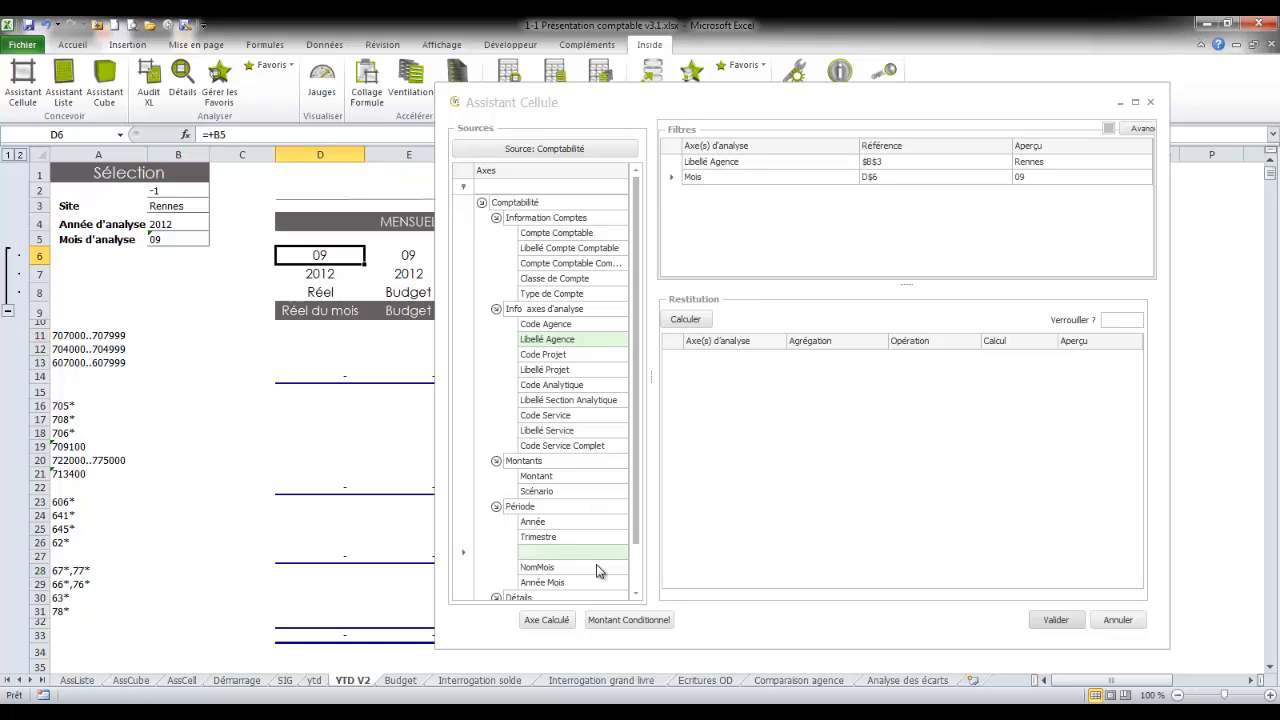
{"action": "left_click_drag", "start_coordinate": [549, 524], "coordinate": [760, 195]}
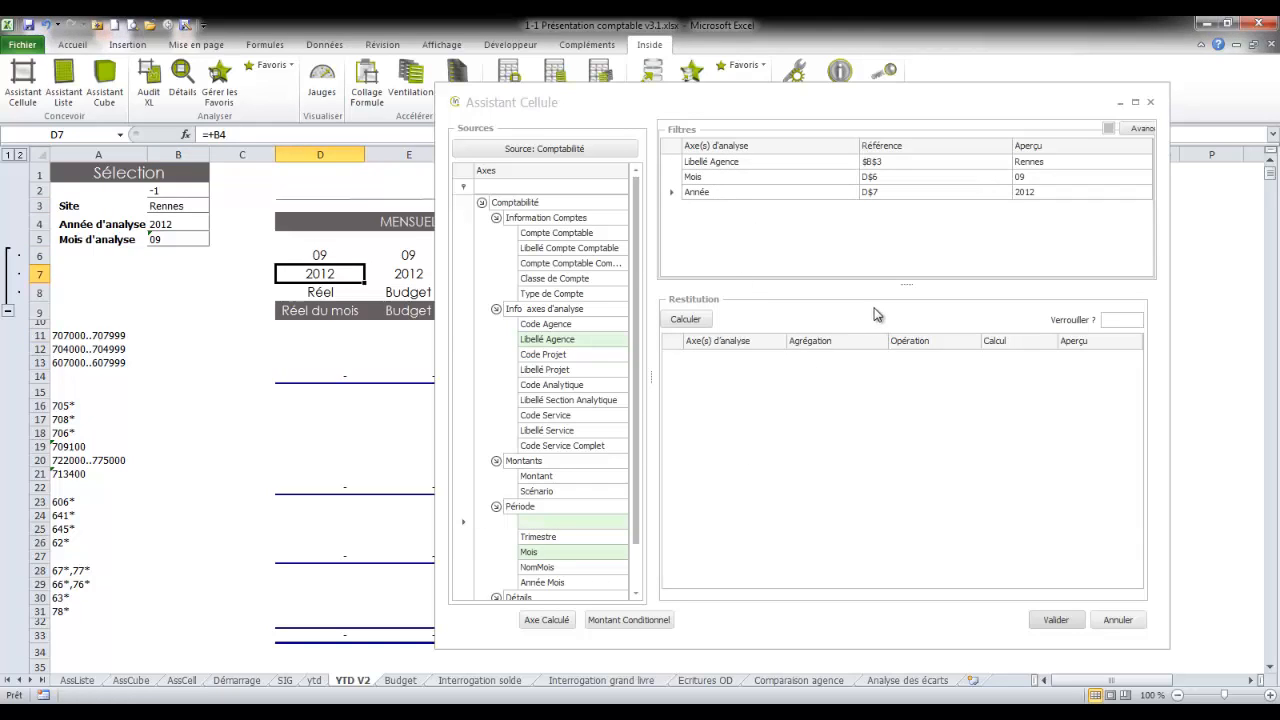
{"action": "left_click_drag", "start_coordinate": [537, 493], "coordinate": [735, 210]}
{"action": "left_click", "coordinate": [329, 292]}
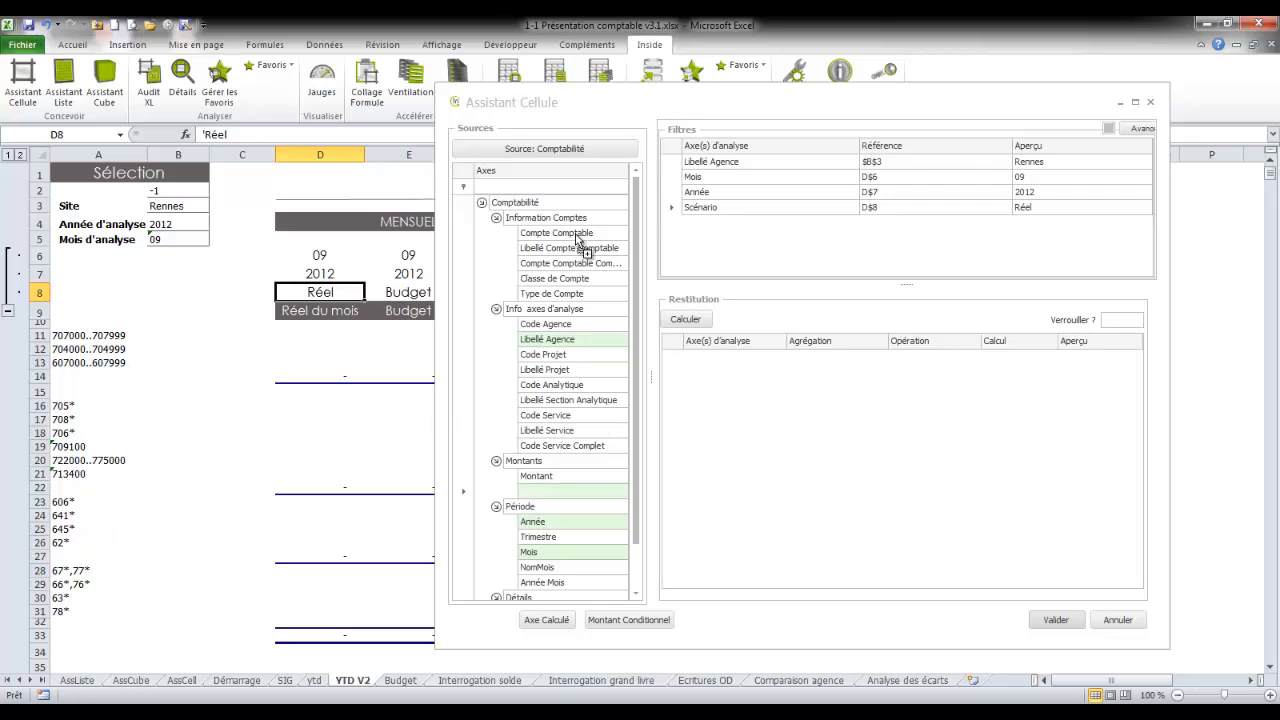
{"action": "left_click_drag", "start_coordinate": [578, 246], "coordinate": [713, 240]}
{"action": "left_click", "coordinate": [82, 336]}
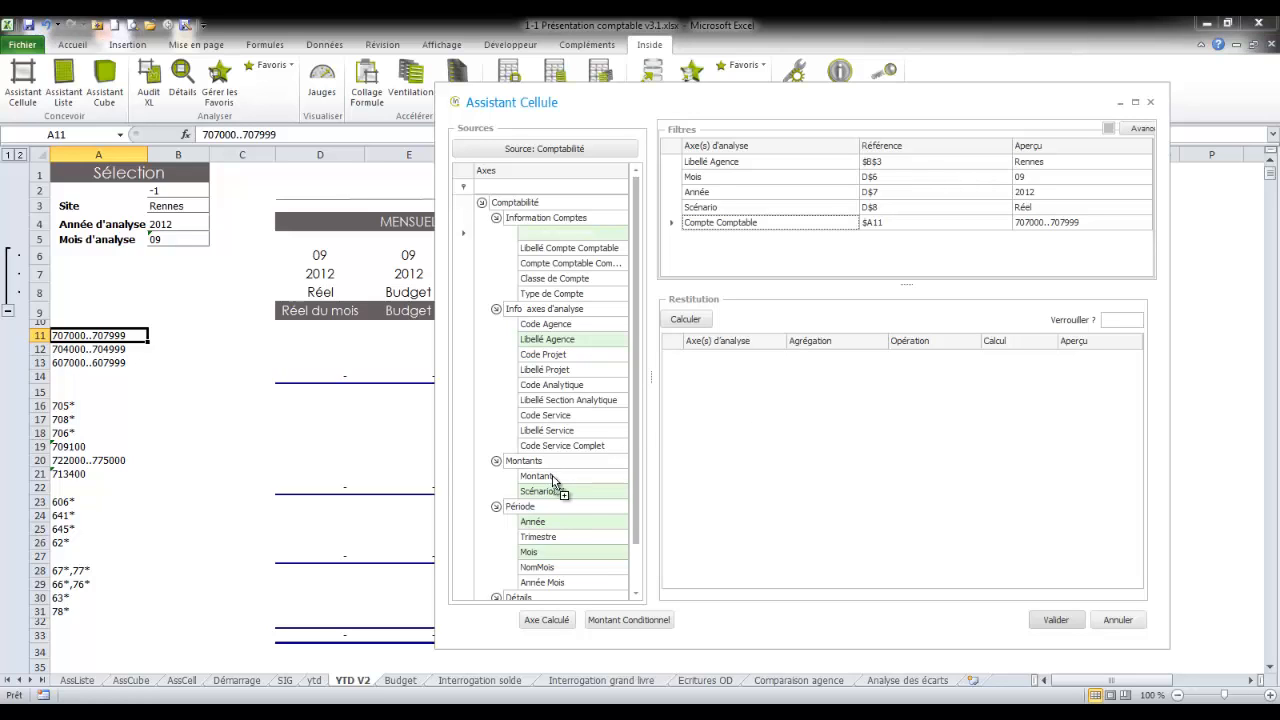
- Return the sum of Montant divided by $B$2 and insert the formula into D11
{"action": "left_click_drag", "start_coordinate": [553, 479], "coordinate": [754, 422]}
{"action": "left_click", "coordinate": [937, 358]}
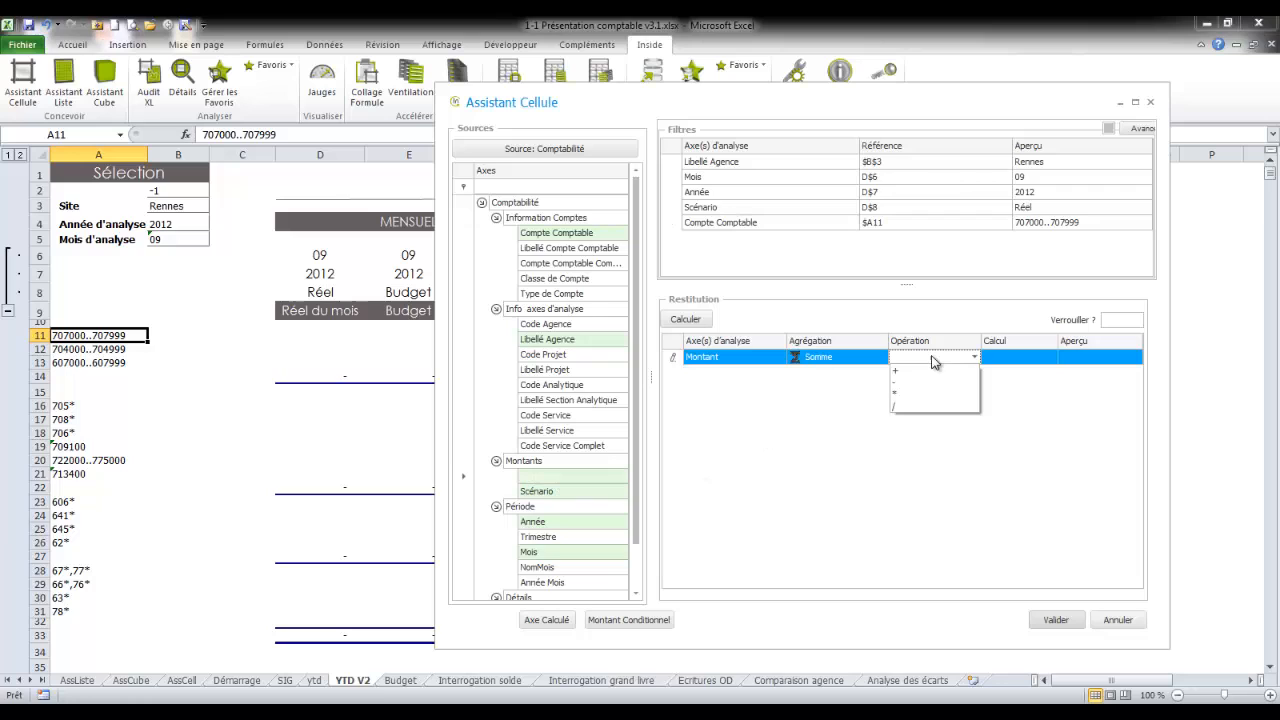
{"action": "left_click", "coordinate": [909, 410]}
{"action": "left_click", "coordinate": [1003, 356]}
{"action": "left_click", "coordinate": [200, 190]}
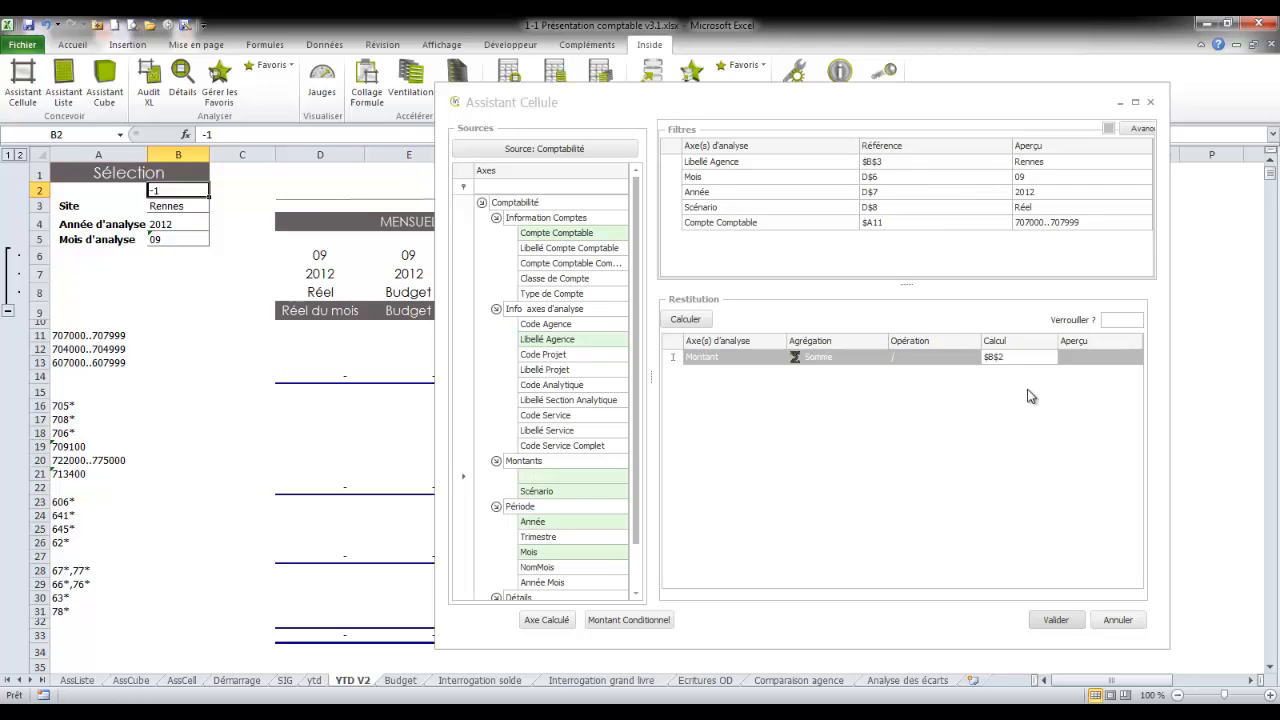
{"action": "left_click", "coordinate": [1058, 621]}
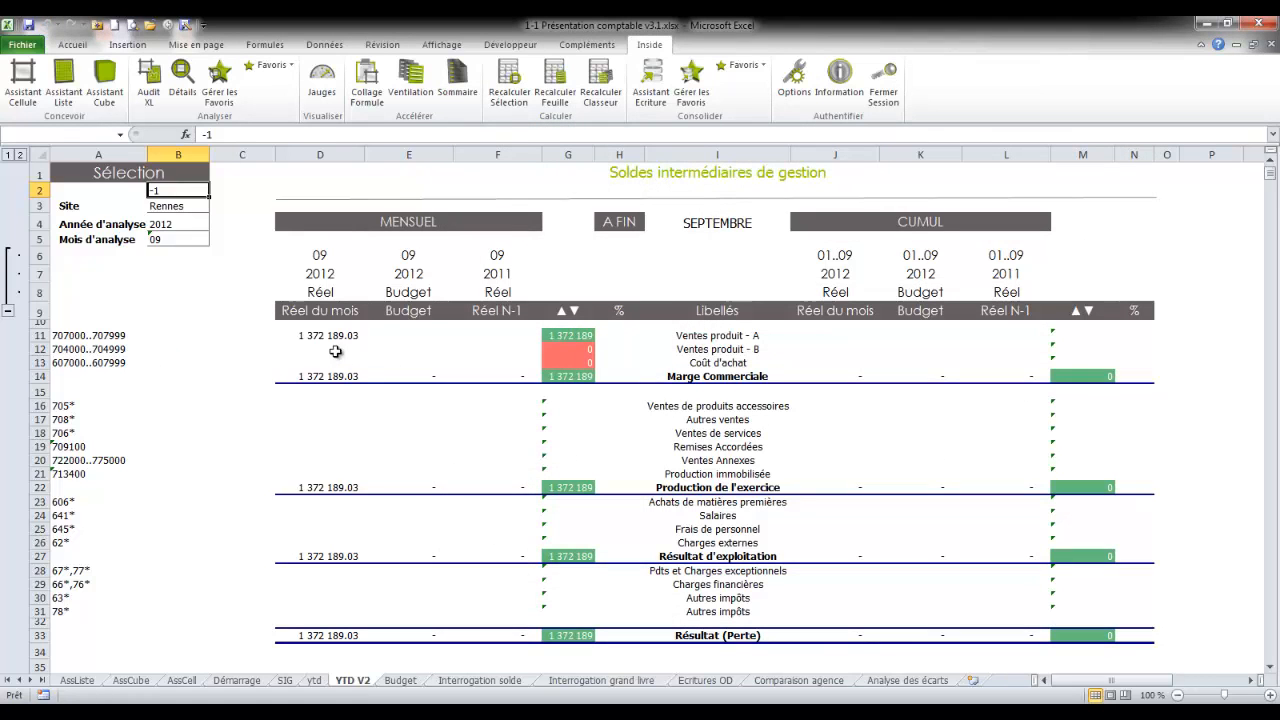
- Inspect the Réel du mois formulas for Ventes produit - A and Marge Commerciale, and the variance formula in G11
{"action": "left_click", "coordinate": [336, 336]}
{"action": "left_click", "coordinate": [330, 376]}
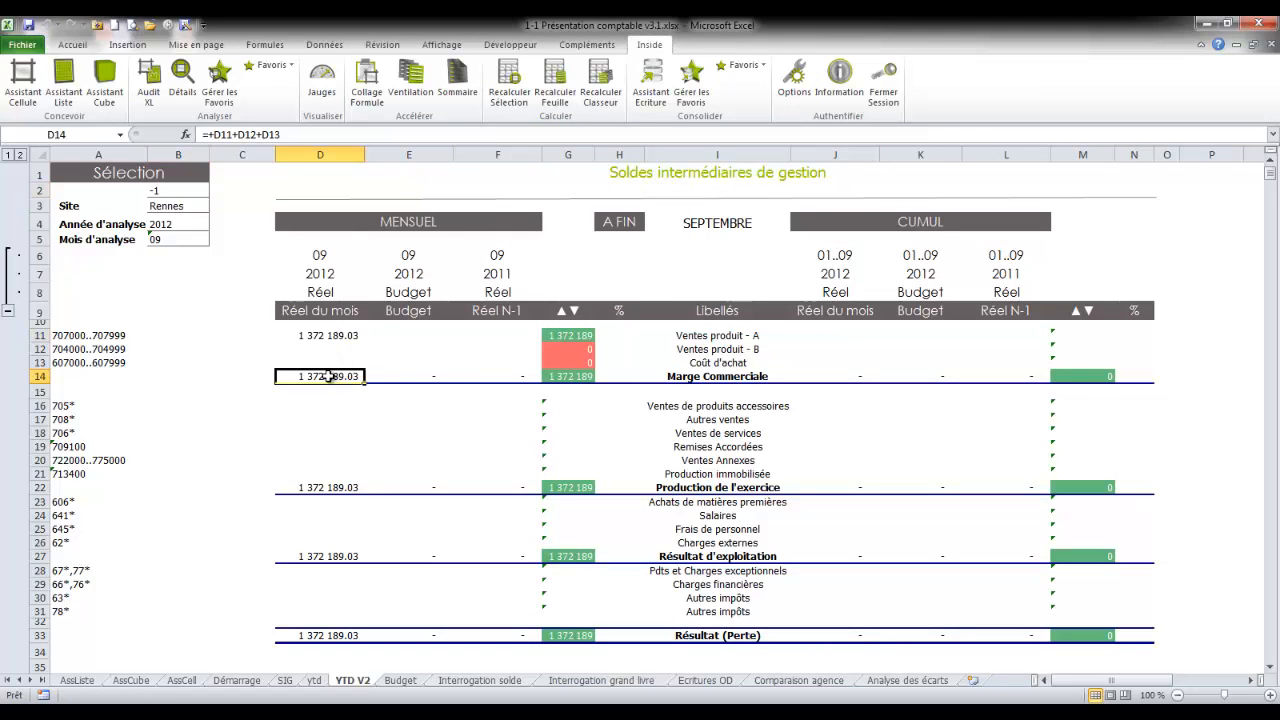
{"action": "left_click", "coordinate": [565, 335]}
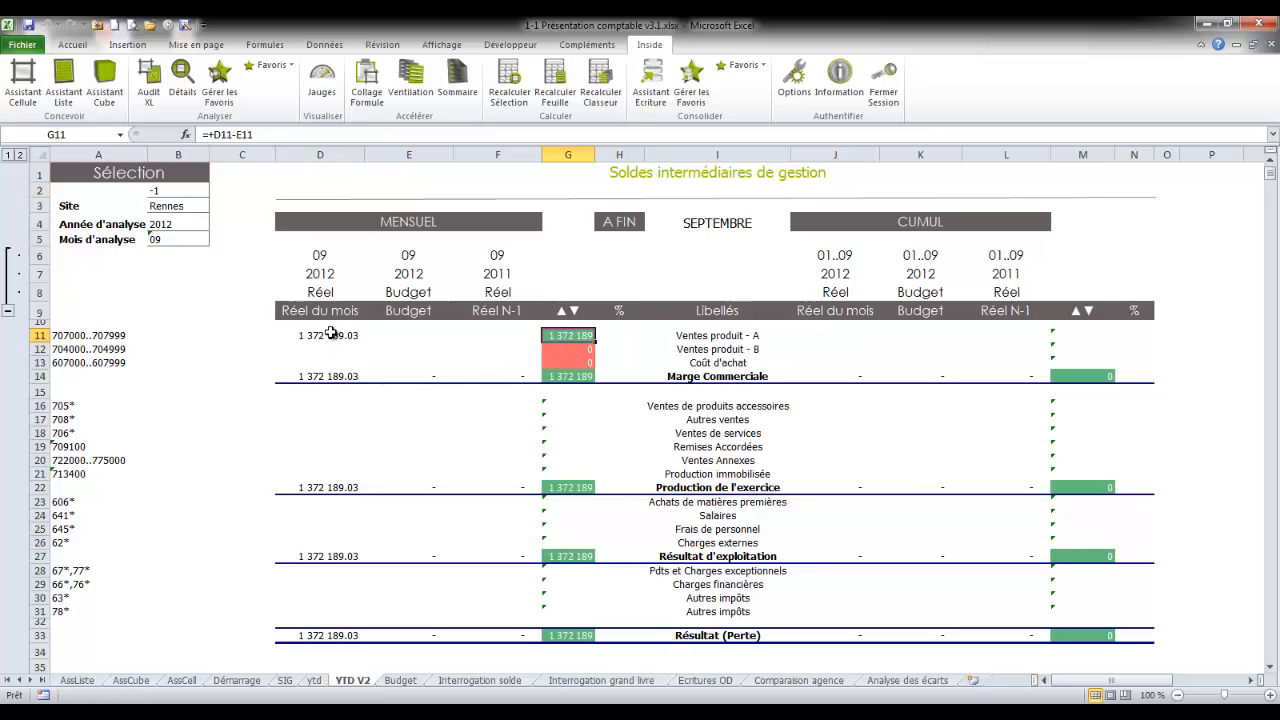
{"action": "left_click", "coordinate": [328, 377]}
- Copy the D11 formula across the statement range D11:L33 with Collage Formule
{"action": "left_click", "coordinate": [341, 337]}
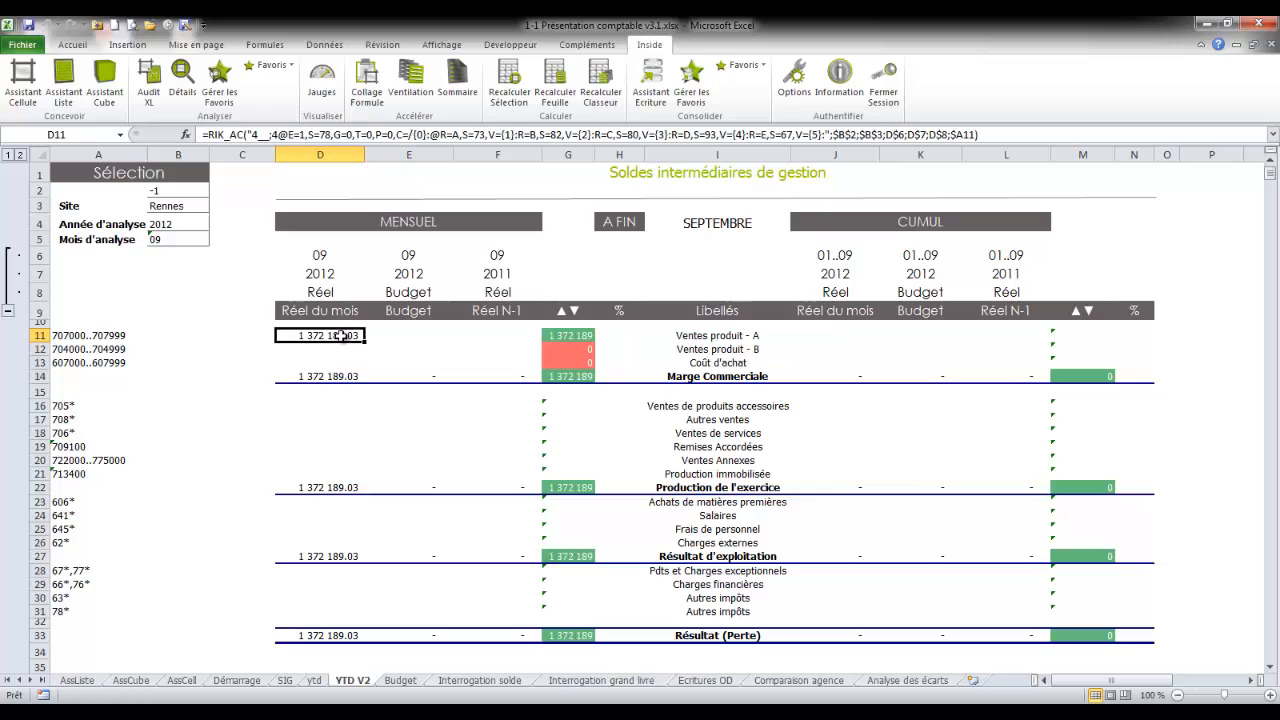
{"action": "right_click", "coordinate": [341, 337]}
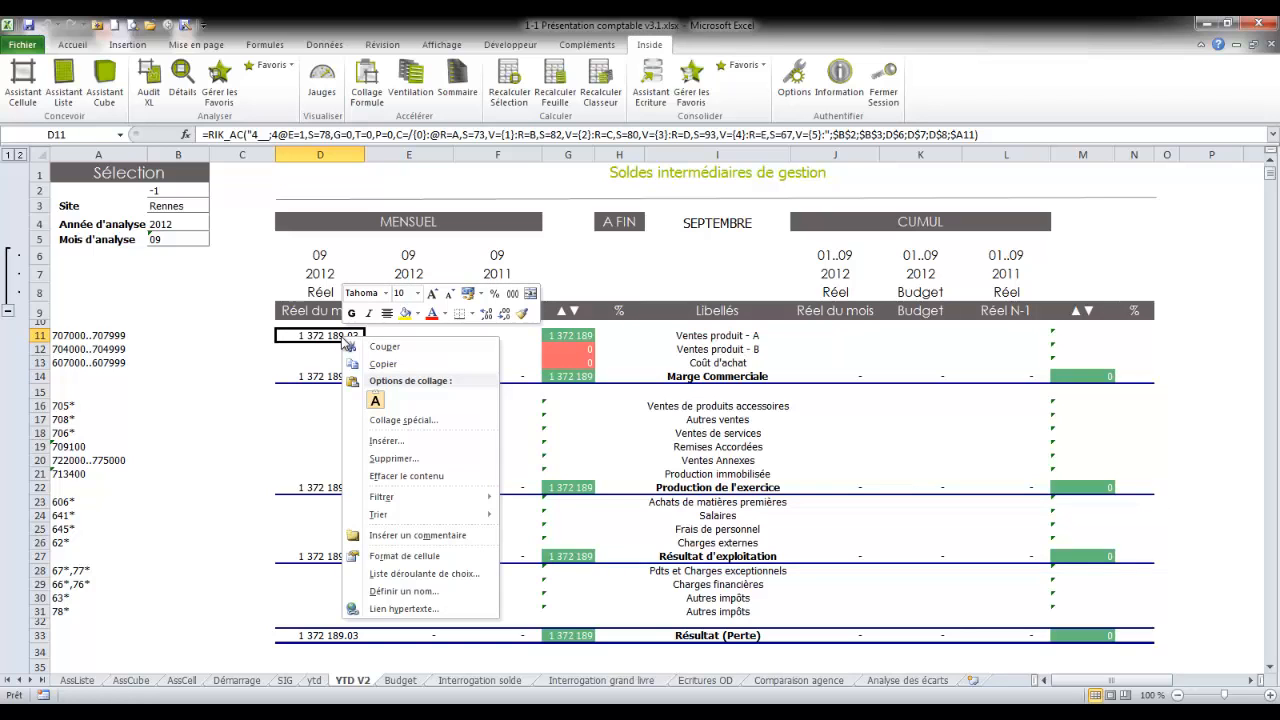
{"action": "left_click", "coordinate": [372, 363]}
{"action": "left_click_drag", "start_coordinate": [337, 335], "coordinate": [1028, 636]}
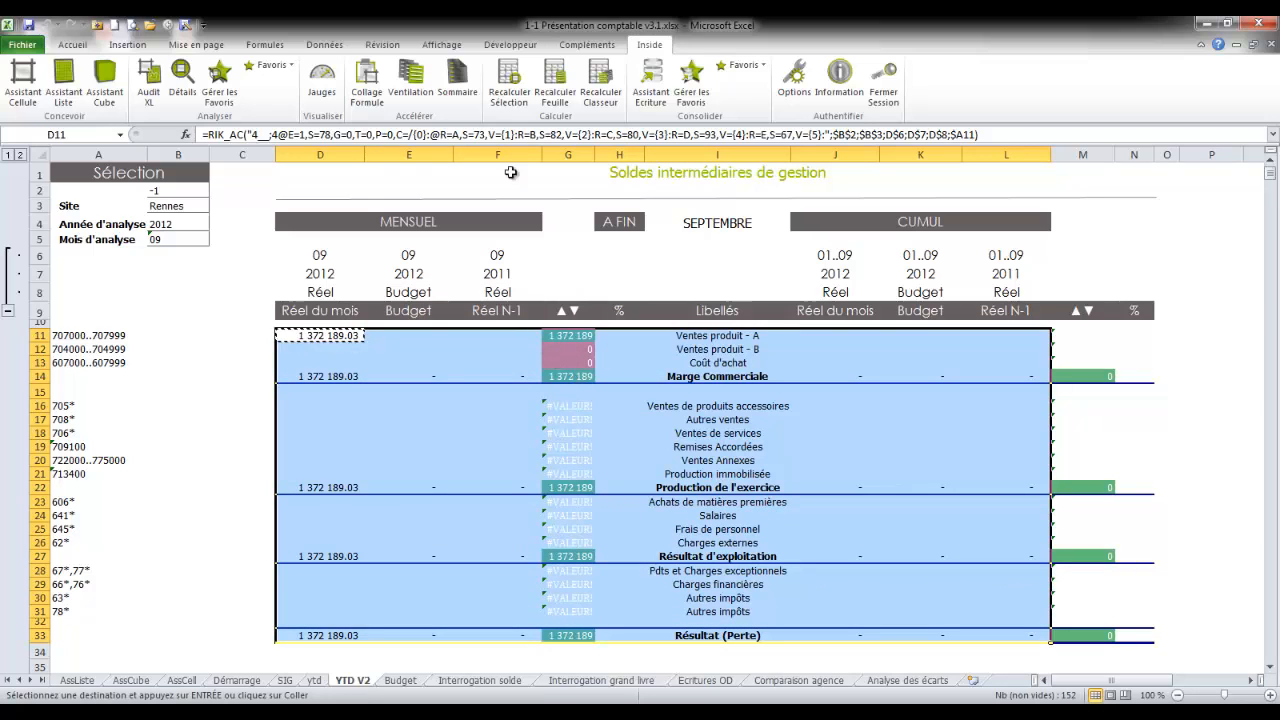
{"action": "left_click", "coordinate": [366, 90]}
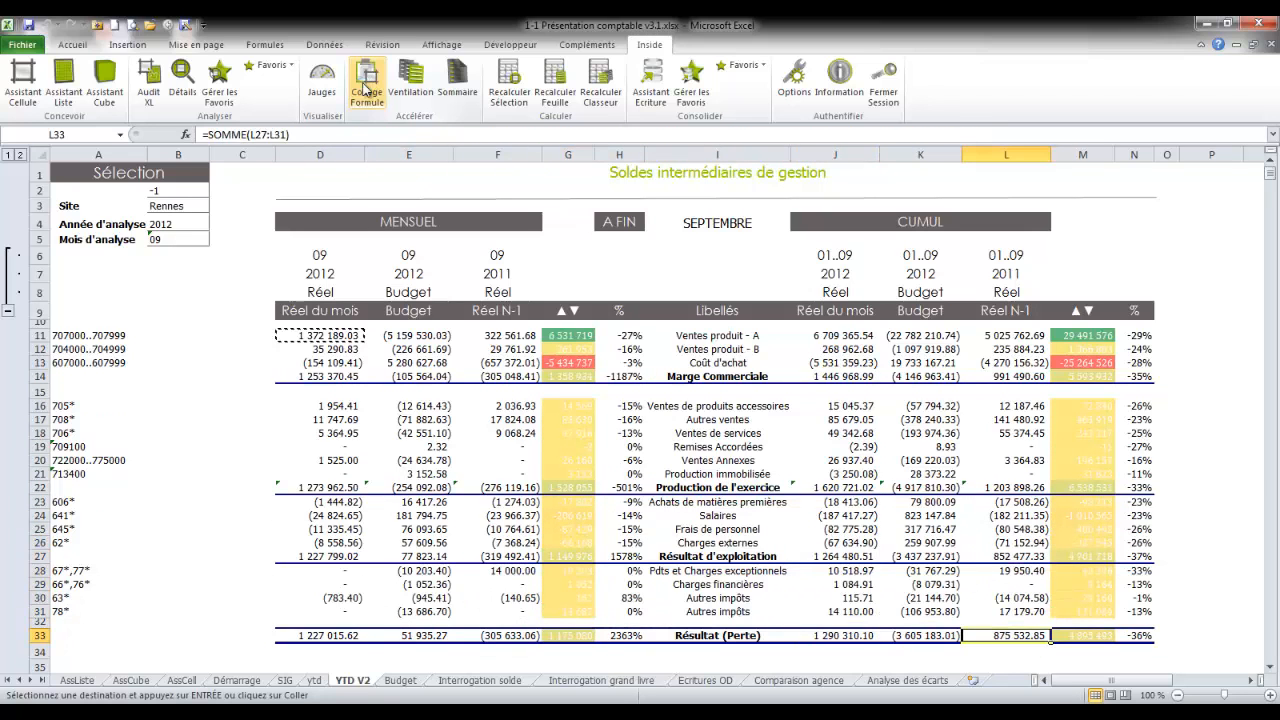
- Duplicate the Coût d'achat row by inserting a copy of row 13 in the statement
{"action": "left_click", "coordinate": [38, 364]}
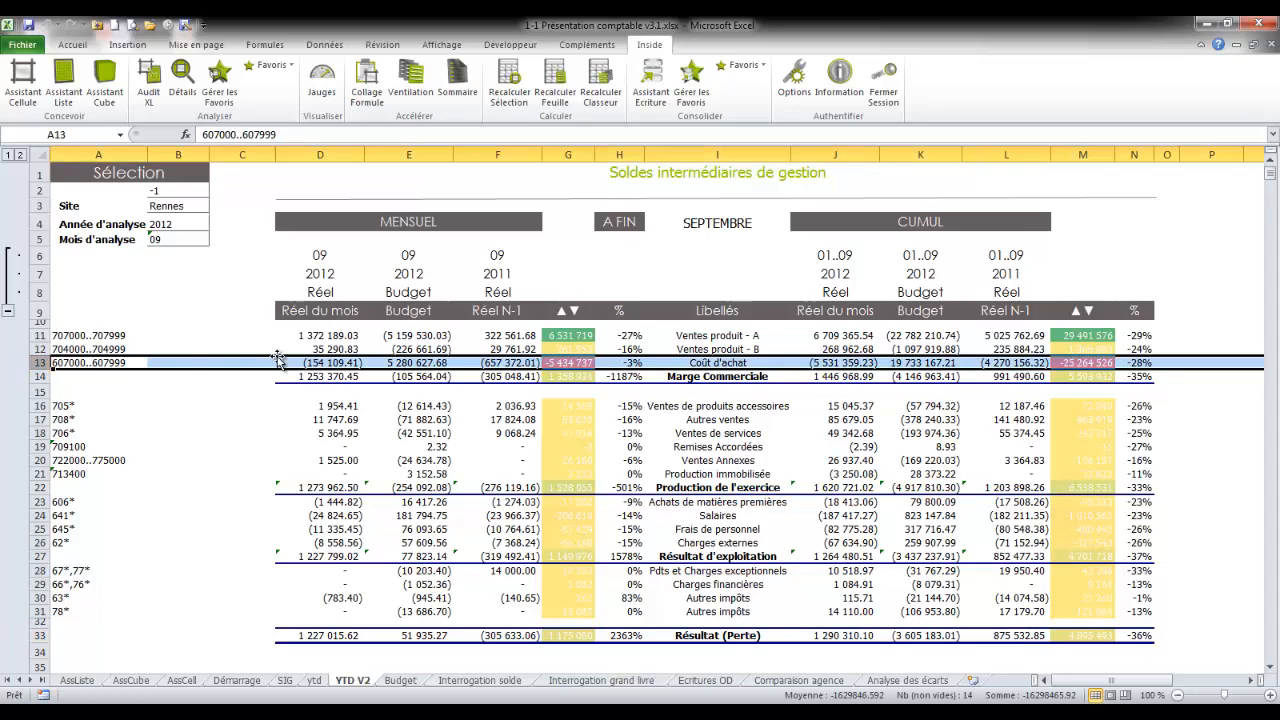
{"action": "right_click", "coordinate": [163, 362]}
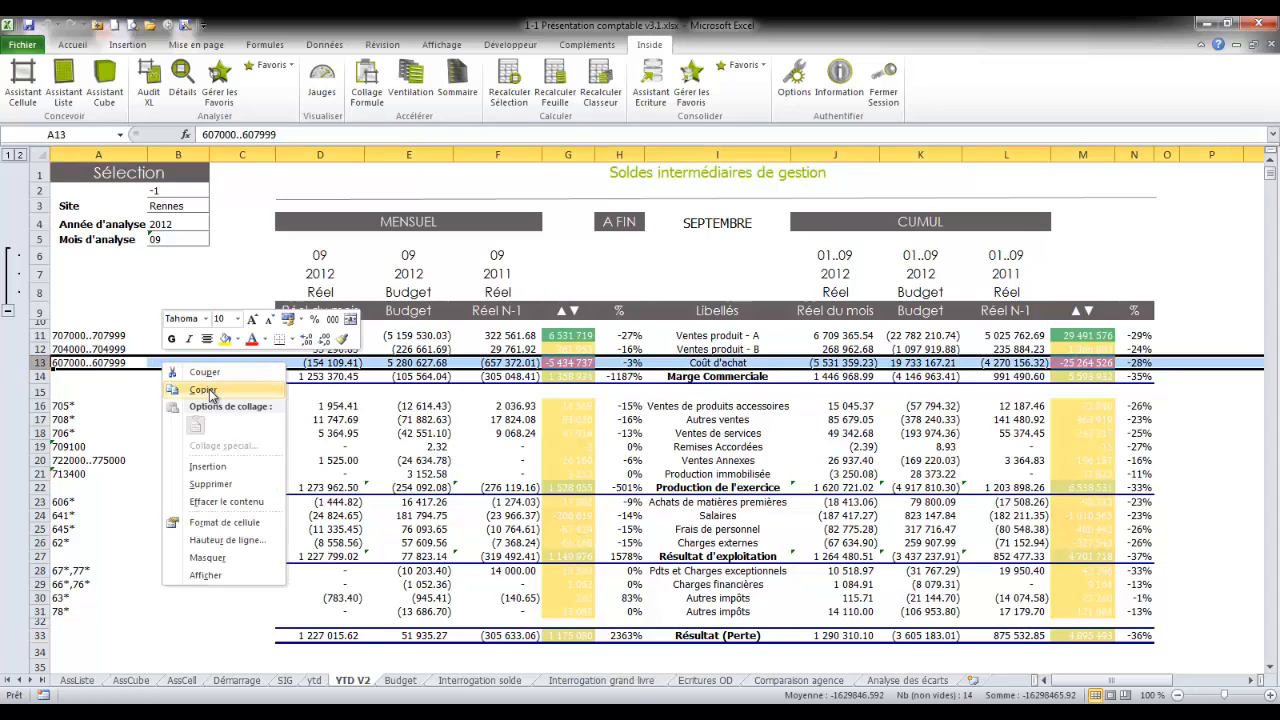
{"action": "left_click", "coordinate": [207, 391]}
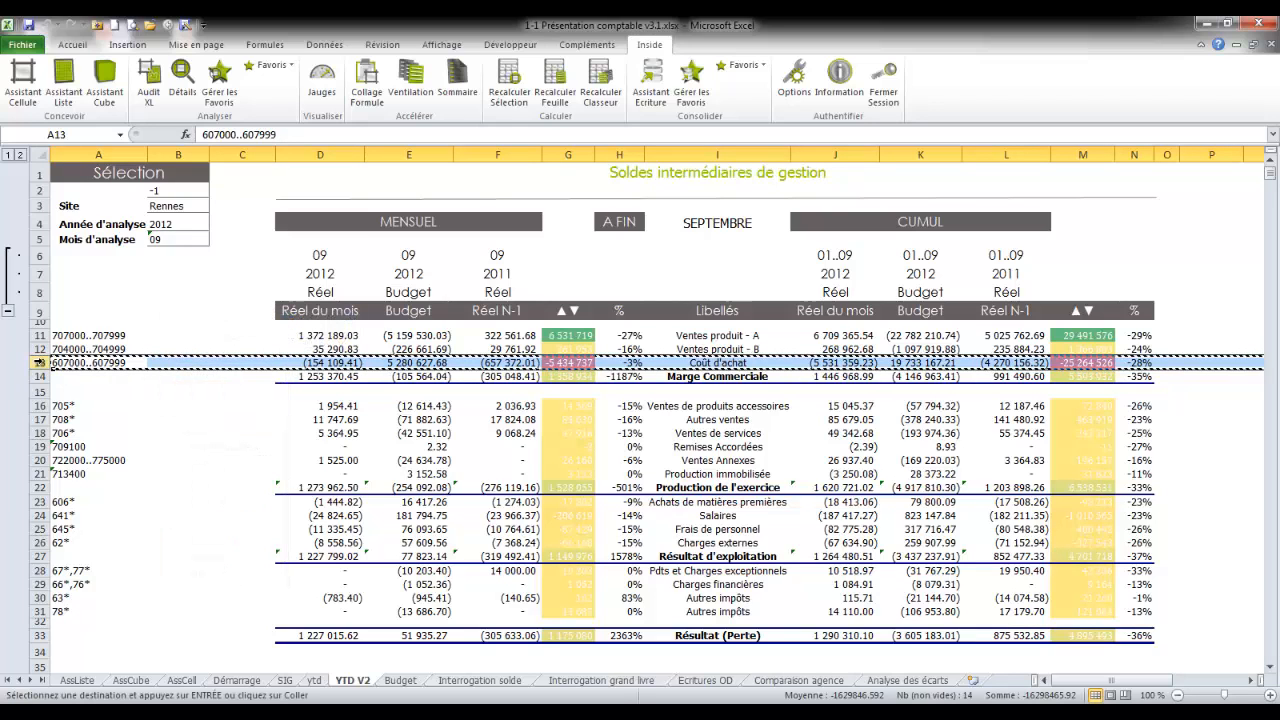
{"action": "right_click", "coordinate": [45, 362]}
{"action": "left_click", "coordinate": [125, 465]}
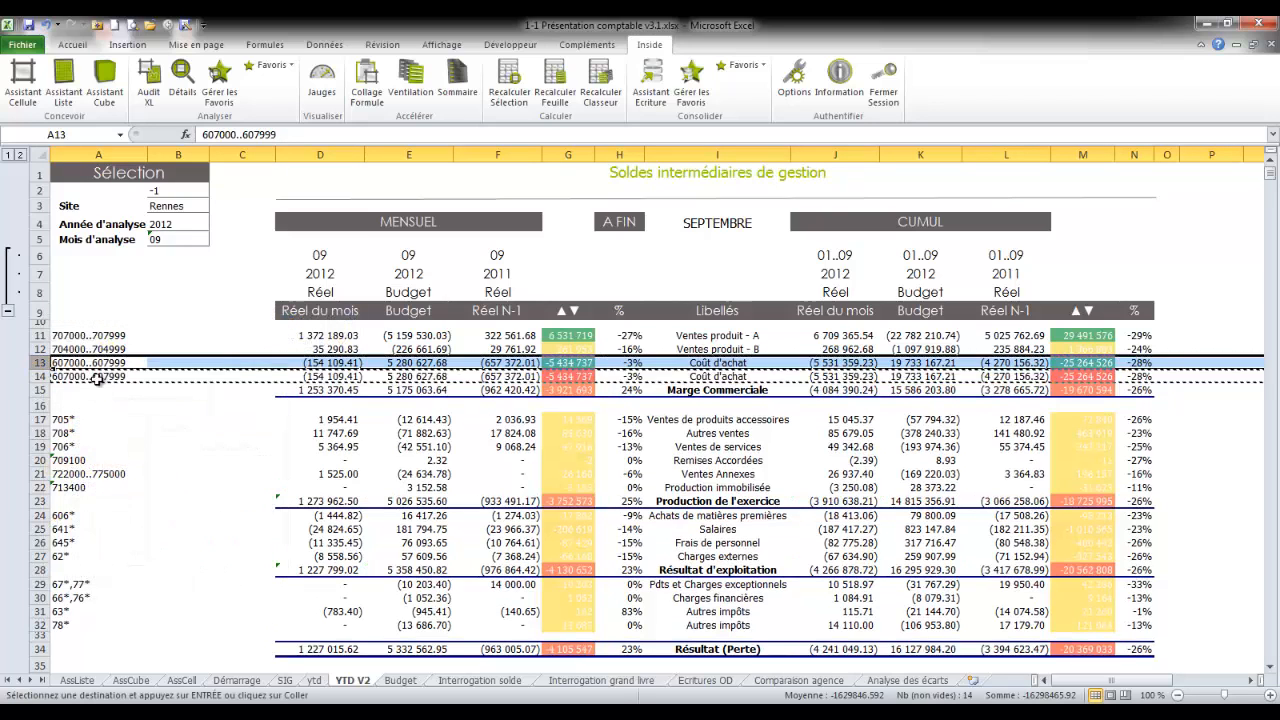
- Set the account ranges of the two Coût d'achat rows to 607000..607299 in A13 and 607300..607999 in A14
{"action": "left_click", "coordinate": [220, 134]}
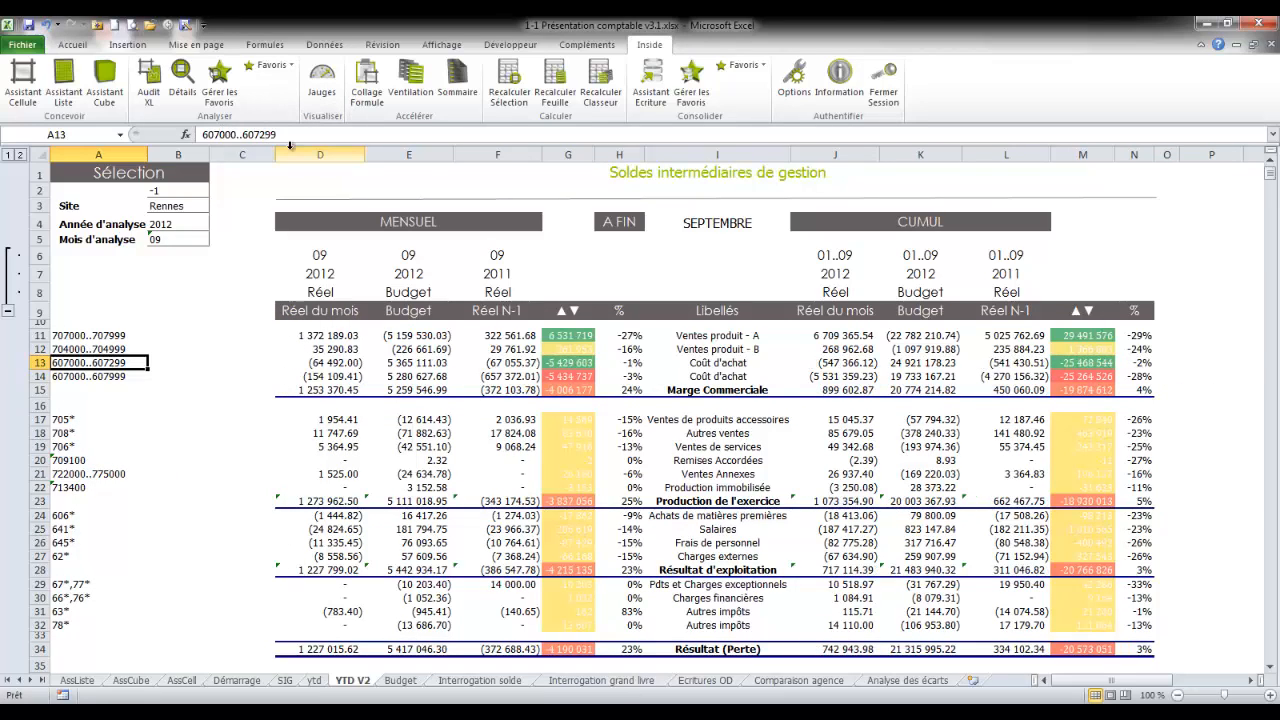
{"action": "key", "text": "Return"}
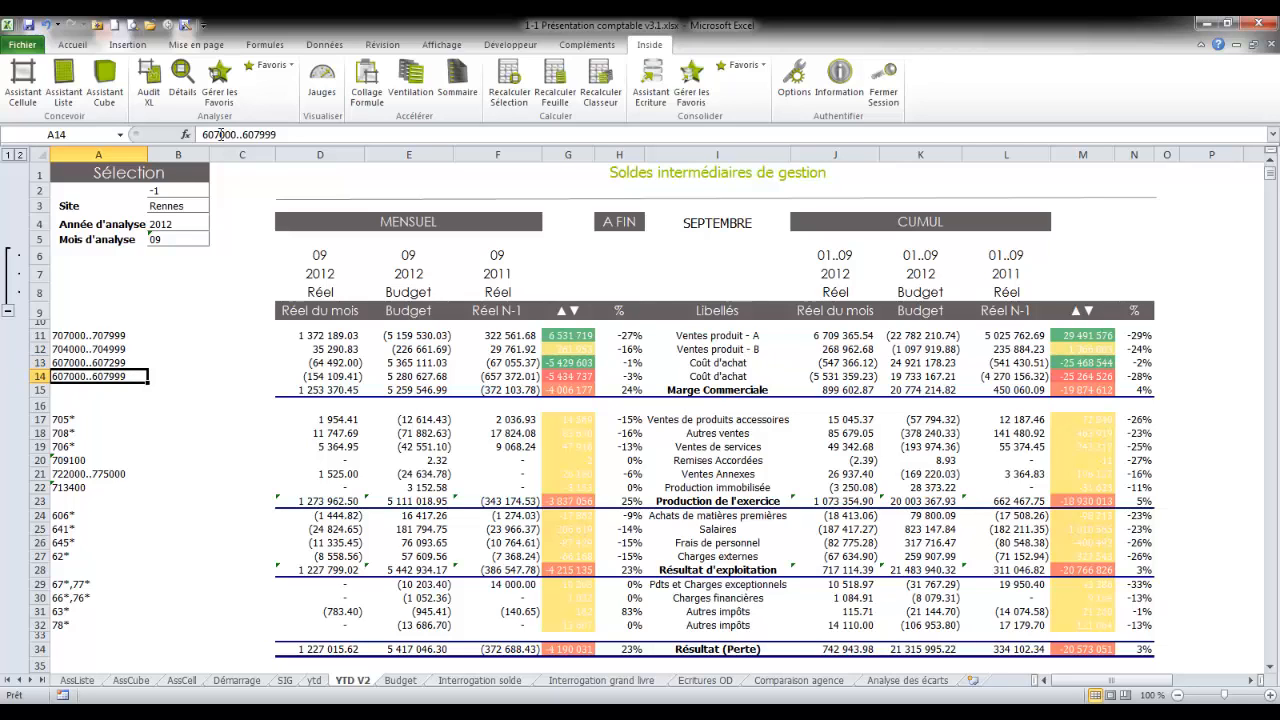
{"action": "left_click_drag", "start_coordinate": [220, 134], "coordinate": [226, 134]}
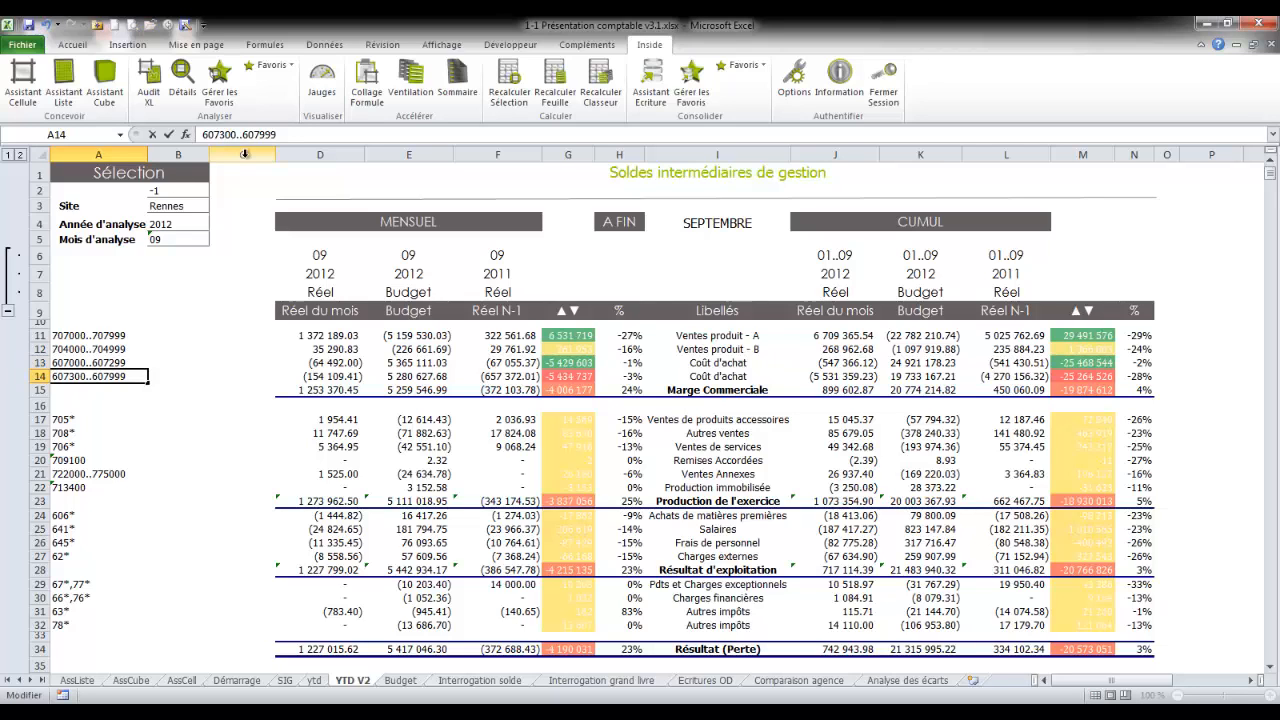
{"action": "key", "text": "ctrl+Return"}
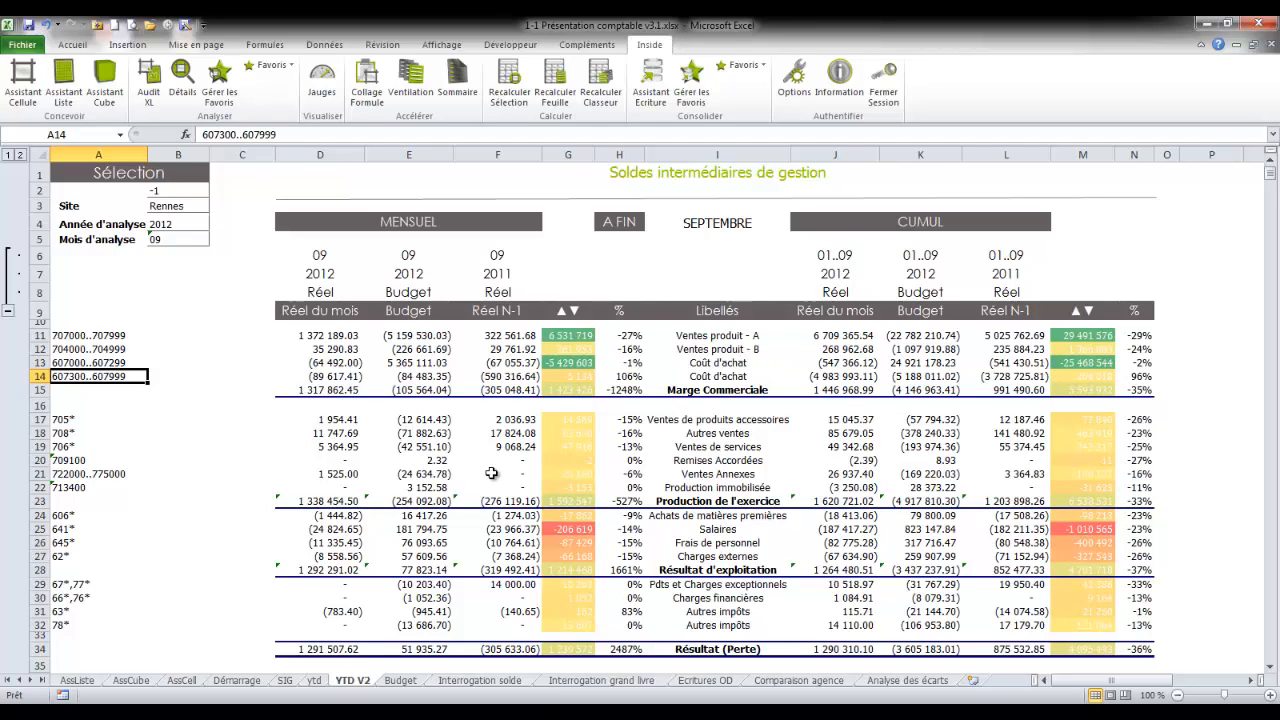
- Set the analysis month in B5 to 08 as text
{"action": "left_click", "coordinate": [176, 239]}
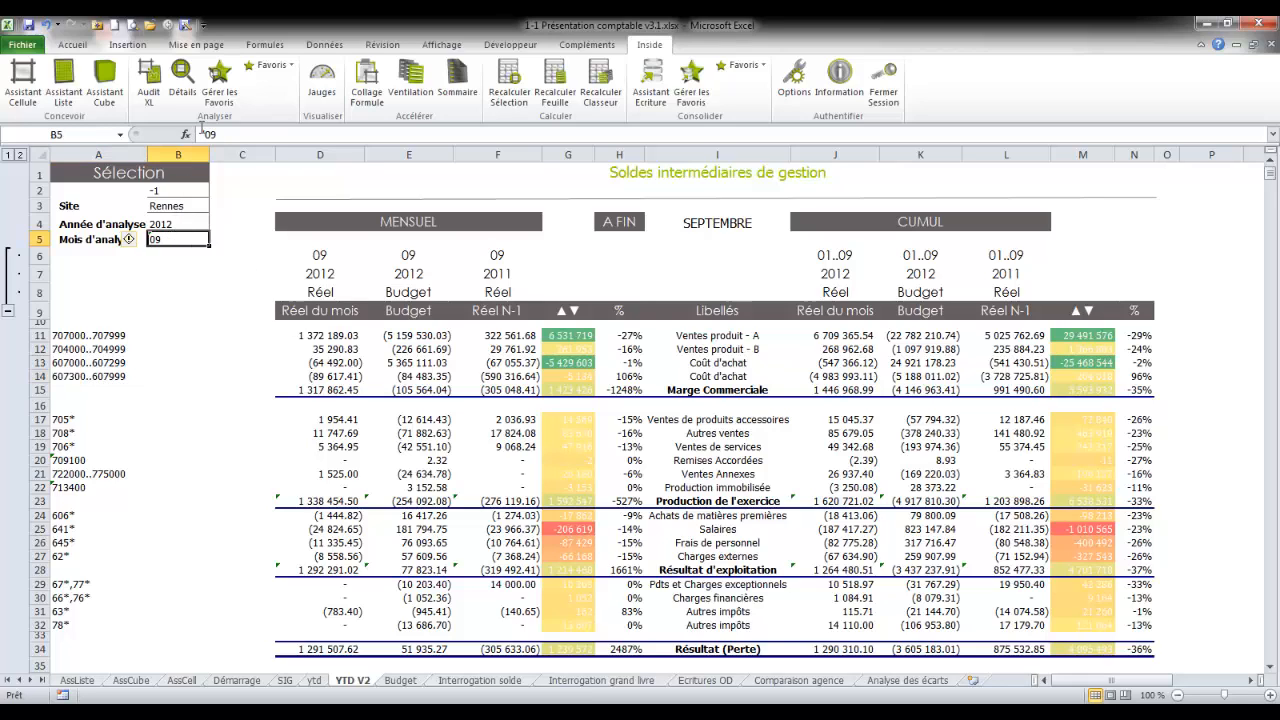
{"action": "left_click", "coordinate": [201, 134]}
{"action": "type", "text": "'08"}
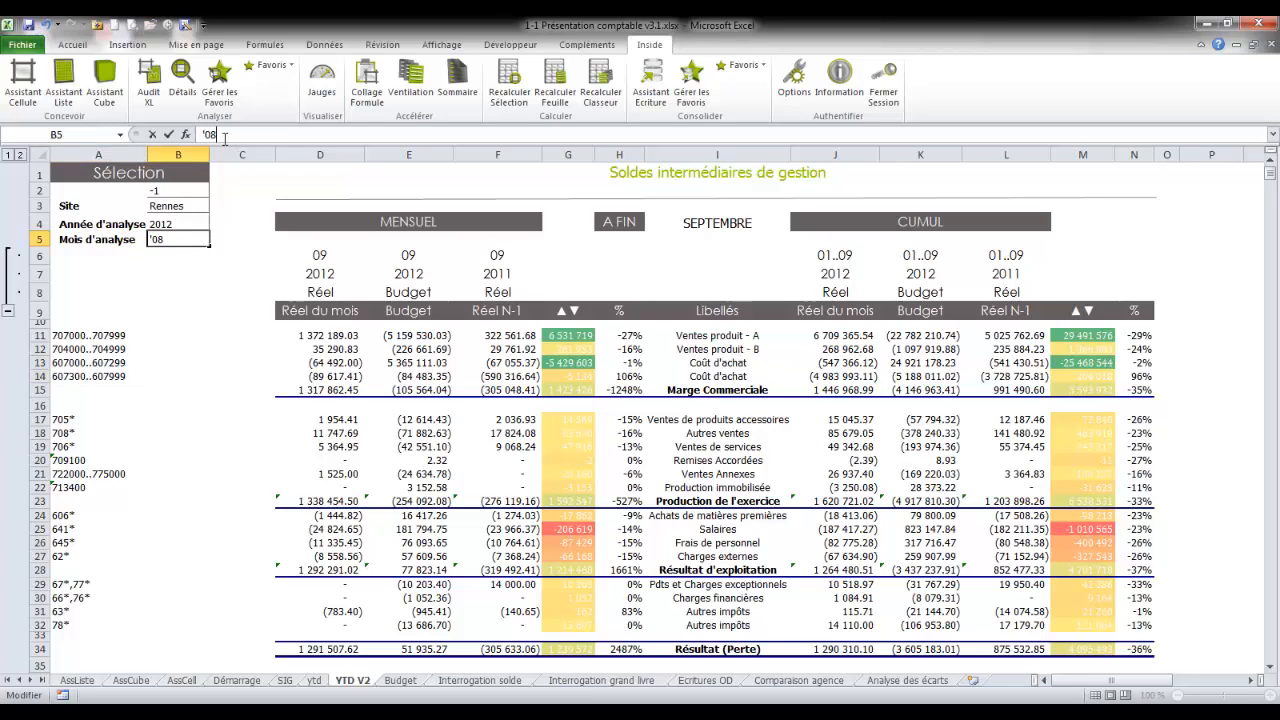
{"action": "key", "text": "Return"}
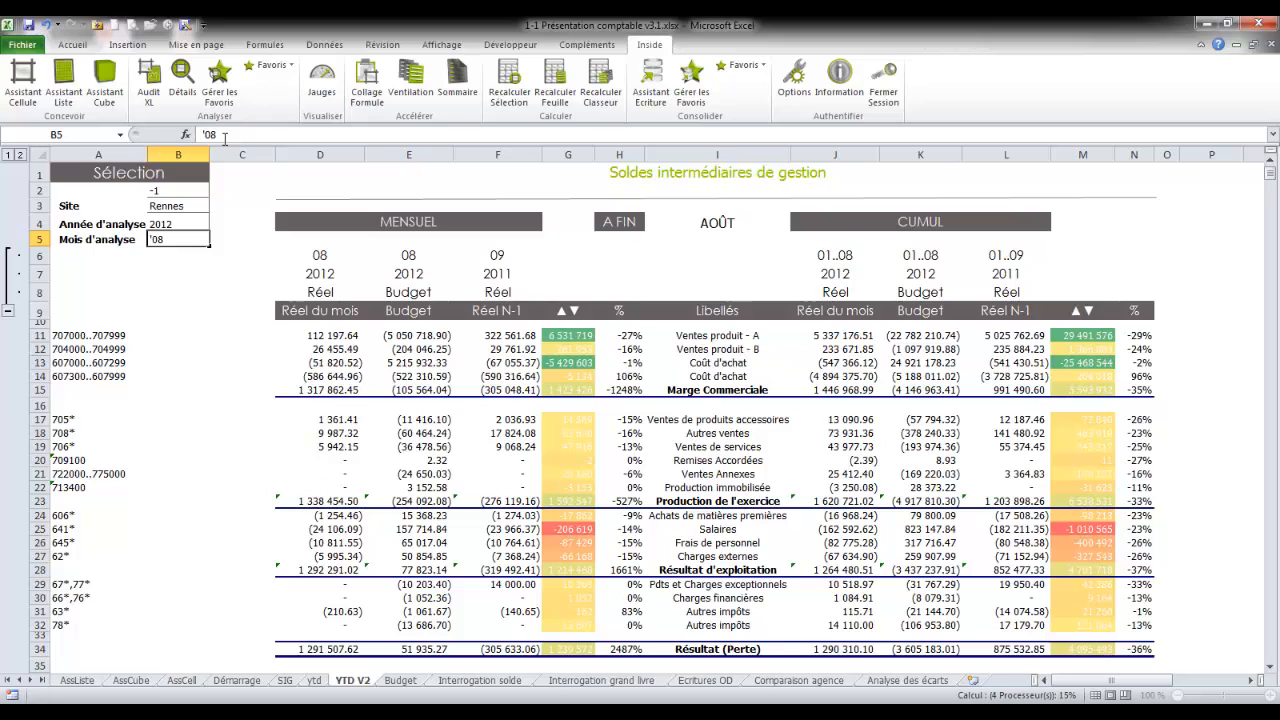
- Set the Site filter in B3 to Nantes using the list of agencies
{"action": "double_click", "coordinate": [187, 205]}
{"action": "left_click", "coordinate": [427, 310]}
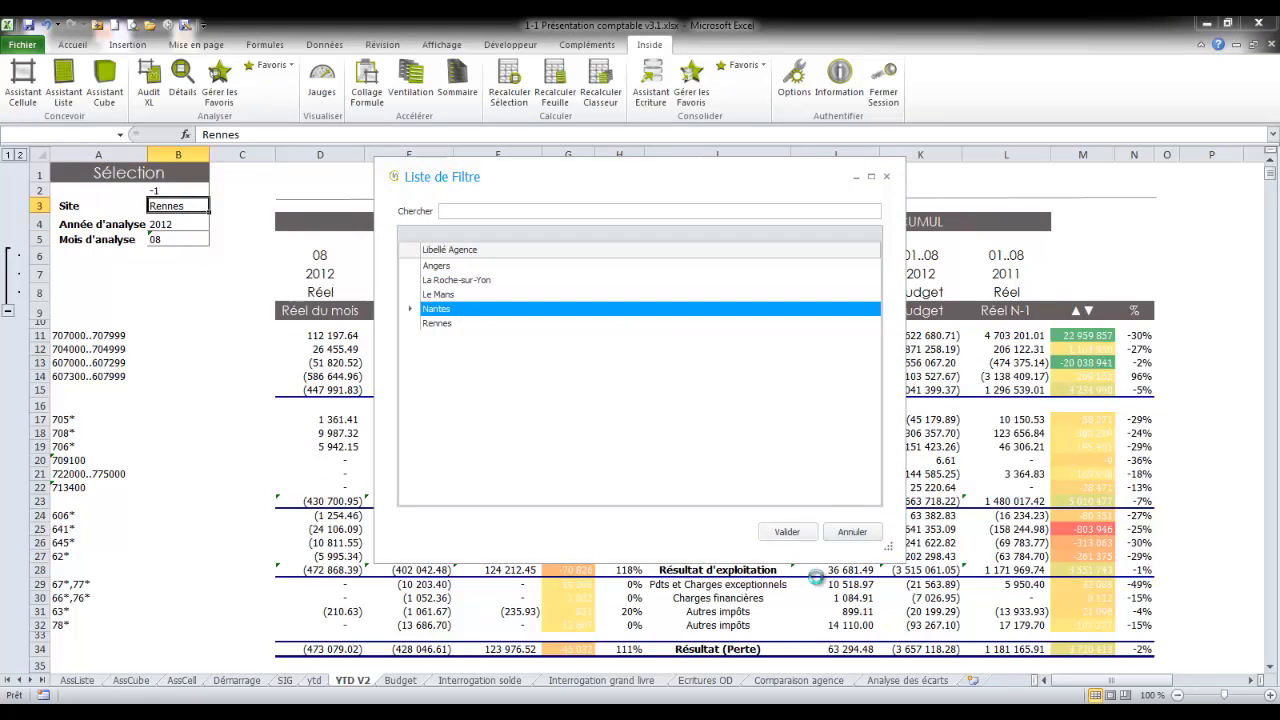
{"action": "left_click", "coordinate": [798, 538]}
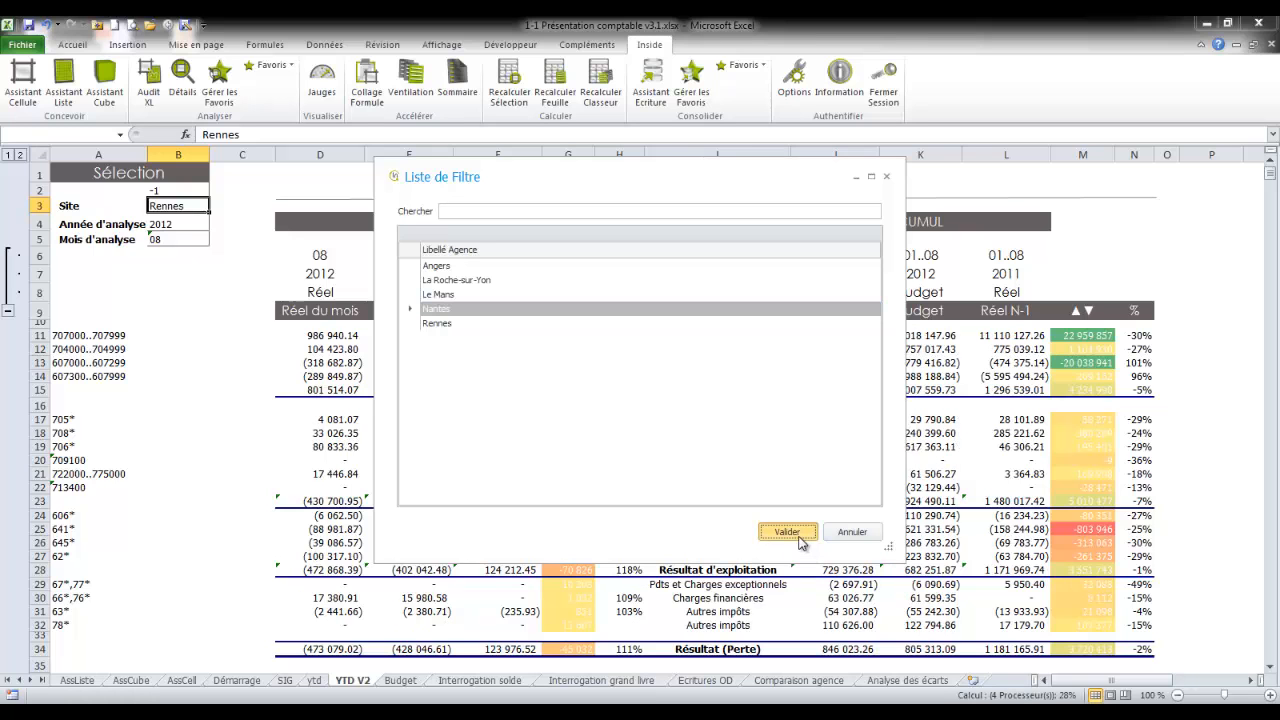
- Set the Site filter in B3 to the whole range of agencies from Angers to Rennes
{"action": "double_click", "coordinate": [188, 205]}
{"action": "left_click", "coordinate": [458, 330]}
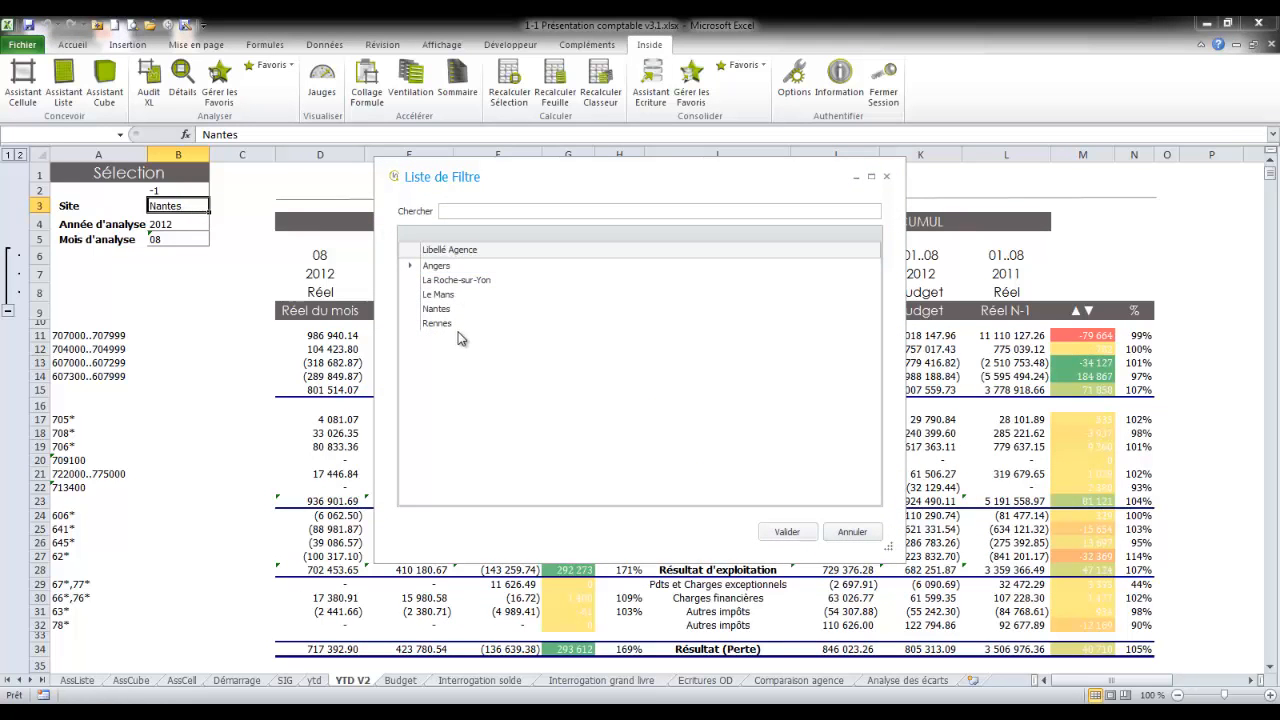
{"action": "left_click", "coordinate": [443, 269], "text": "shift"}
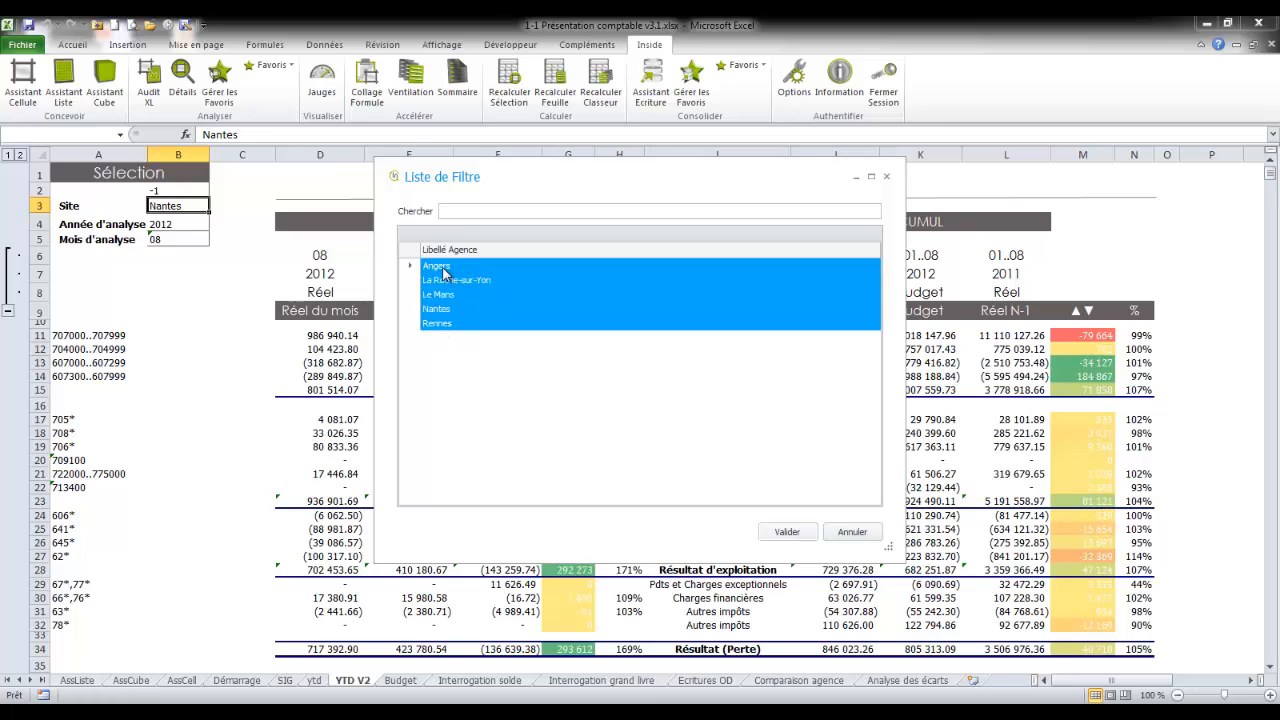
{"action": "left_click", "coordinate": [799, 531]}
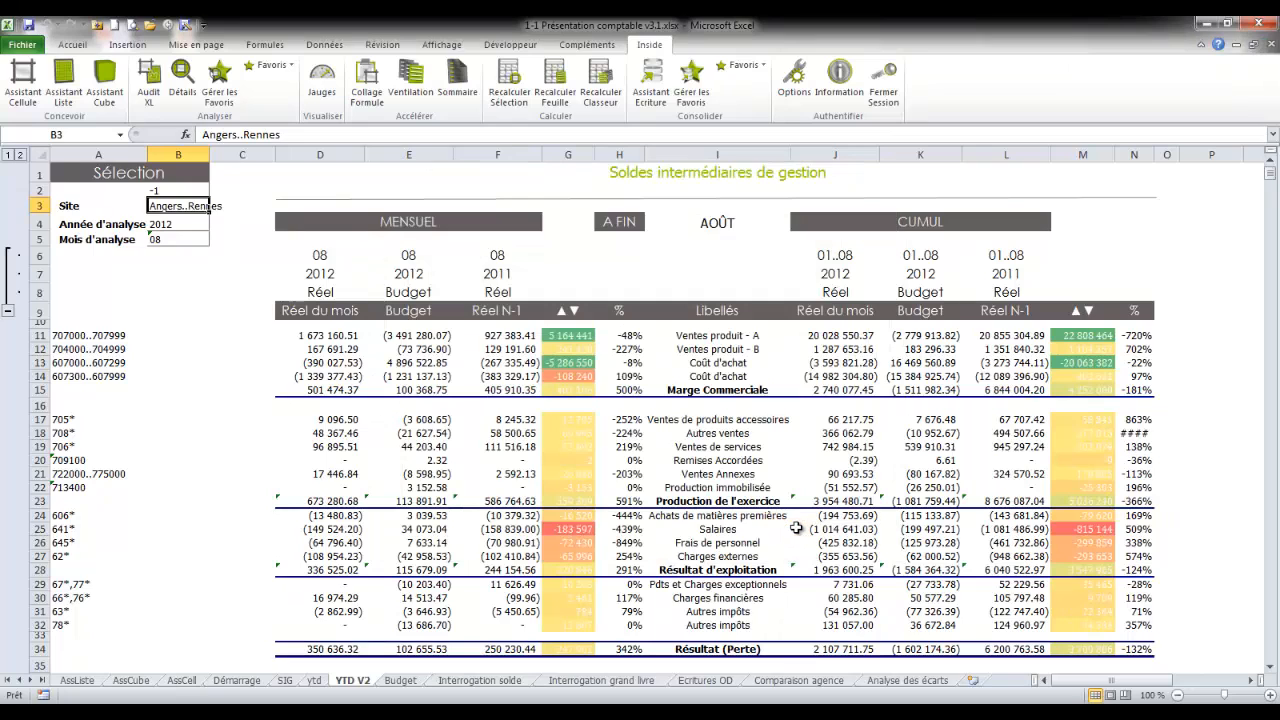
- Show the detail by agency for the cumulative actual of Ventes produit - A in J11 and break its rows down by Libellé Service
{"action": "left_click", "coordinate": [832, 338]}
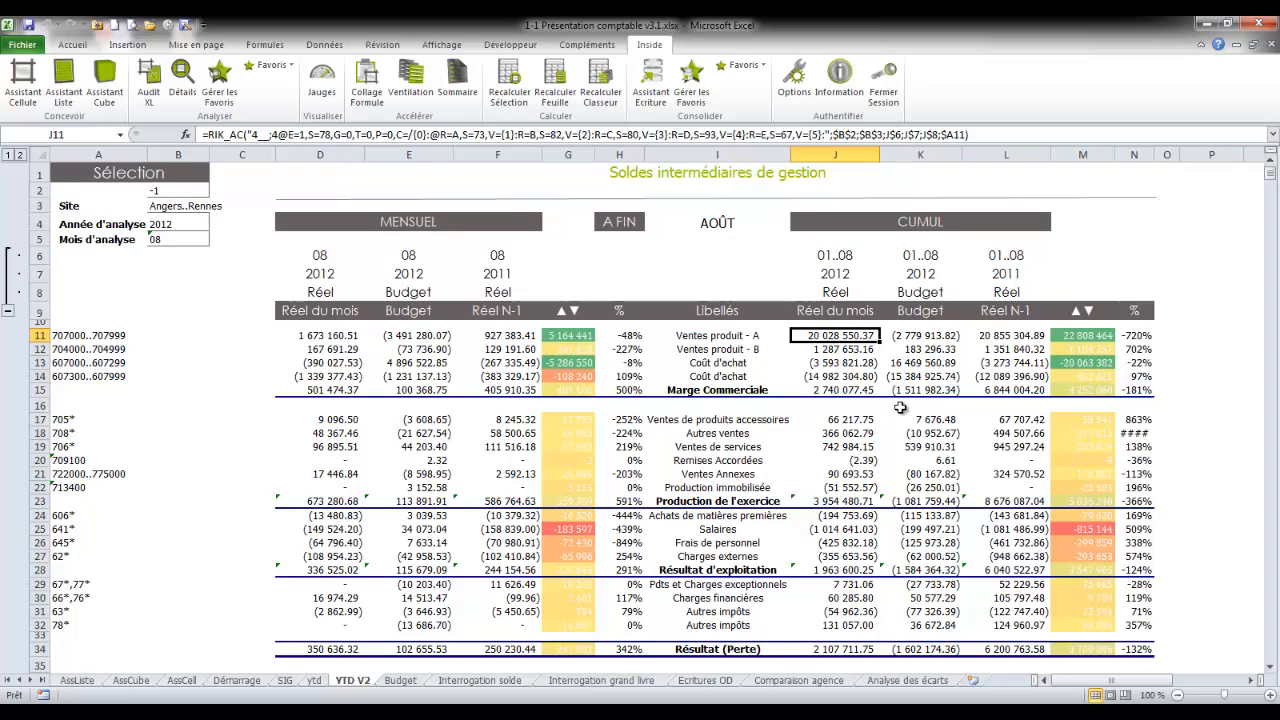
{"action": "left_click", "coordinate": [261, 68]}
{"action": "left_click", "coordinate": [276, 87]}
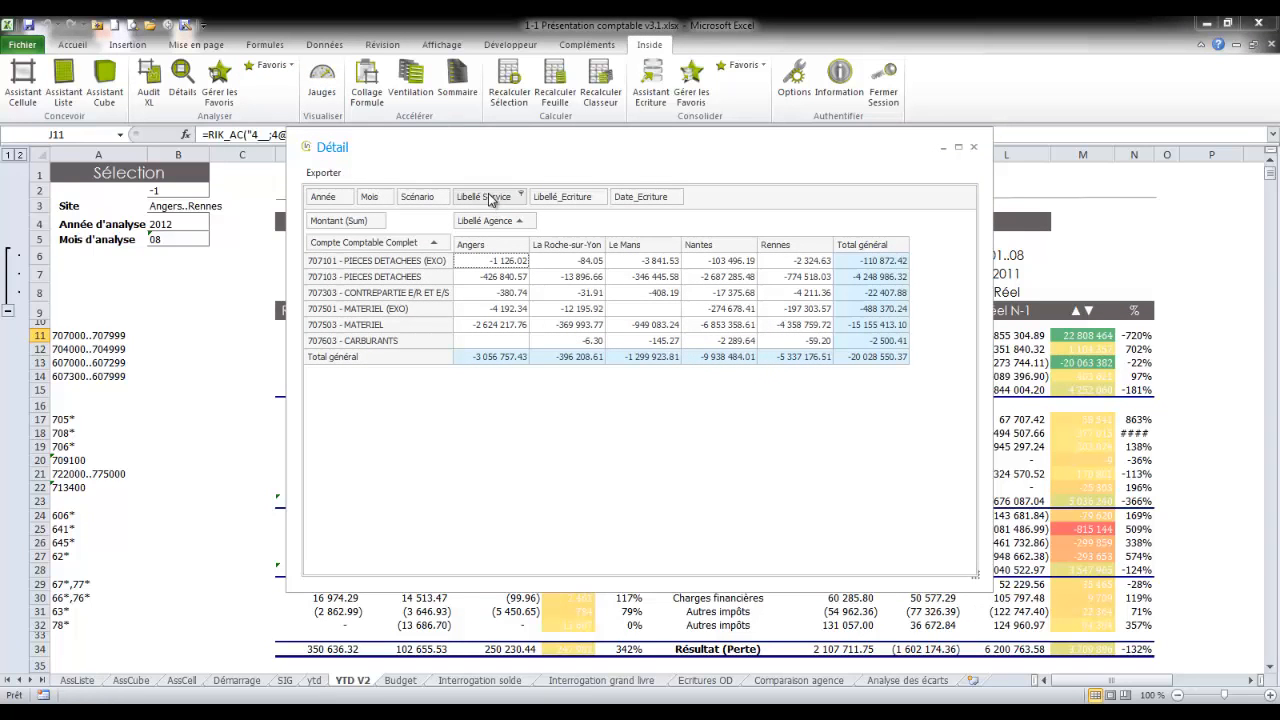
{"action": "left_click_drag", "start_coordinate": [490, 197], "coordinate": [344, 247]}
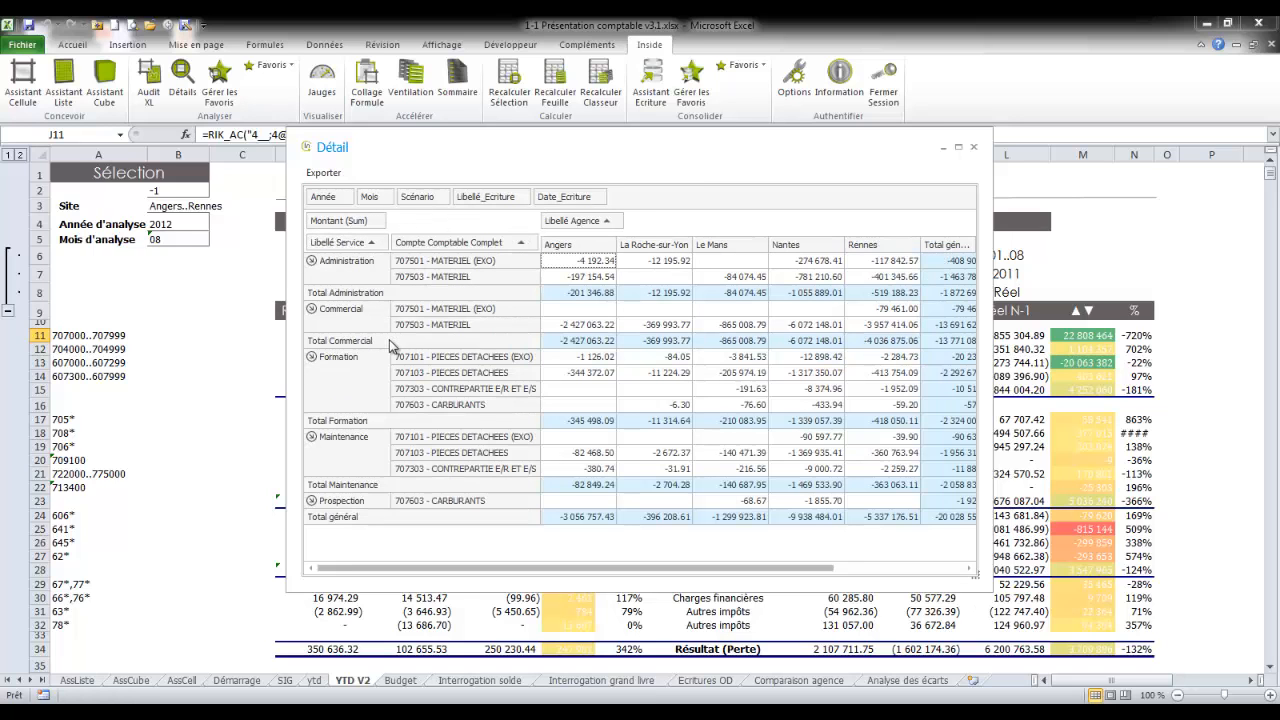
- Drill into the Formation total for Le Mans, look through its accounting entries and close both detail windows
{"action": "double_click", "coordinate": [743, 423]}
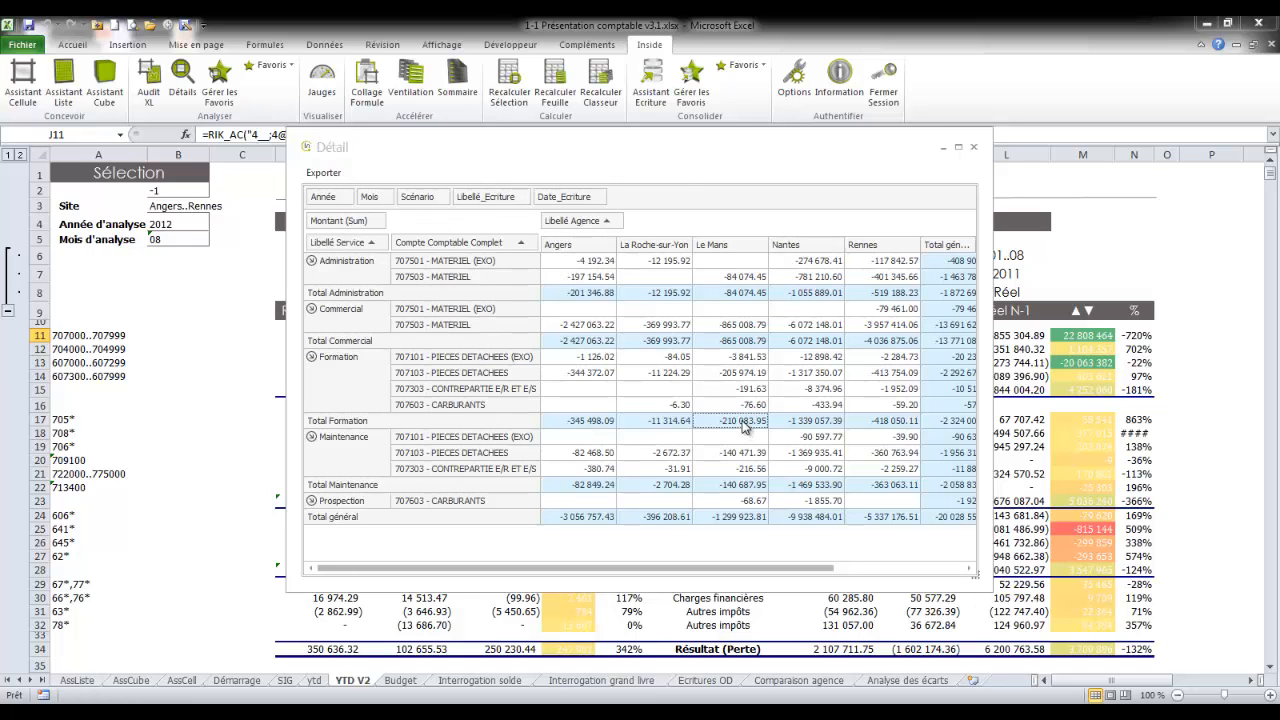
{"action": "left_click_drag", "start_coordinate": [688, 455], "coordinate": [896, 592]}
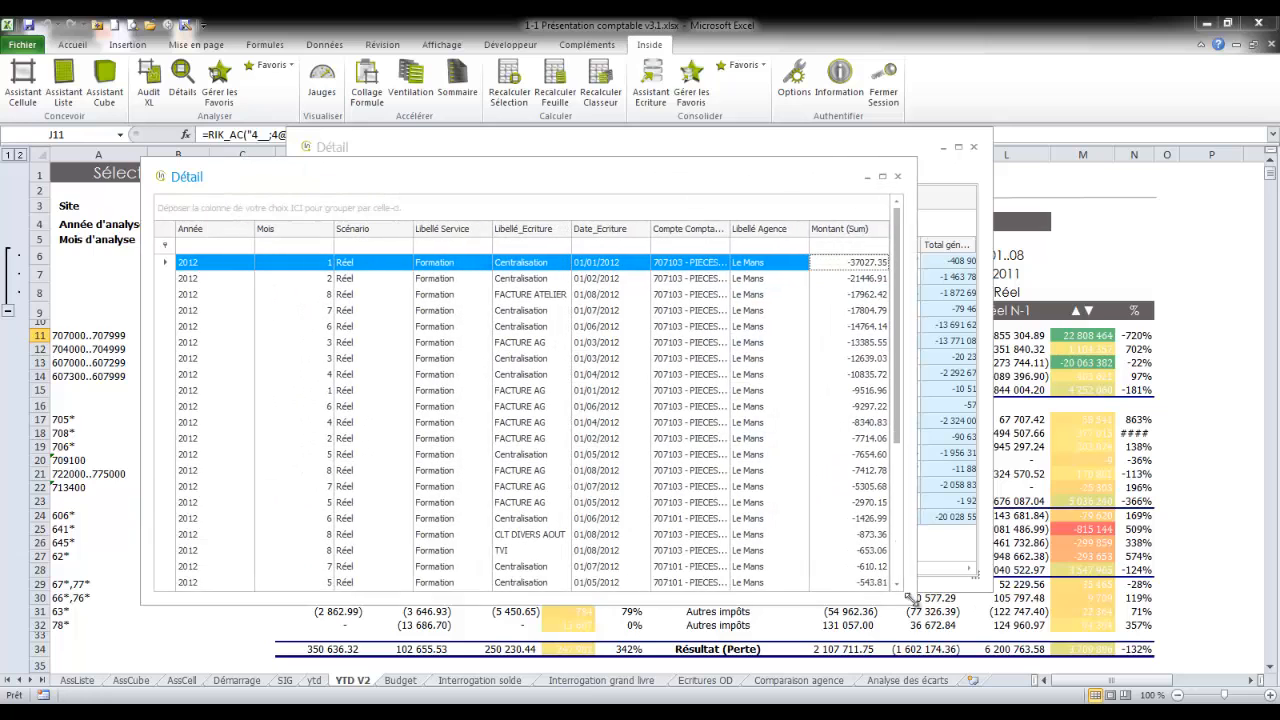
{"action": "scroll", "coordinate": [900, 513], "scroll_direction": "down", "scroll_amount": 3}
{"action": "scroll", "coordinate": [898, 513], "scroll_direction": "down", "scroll_amount": 2}
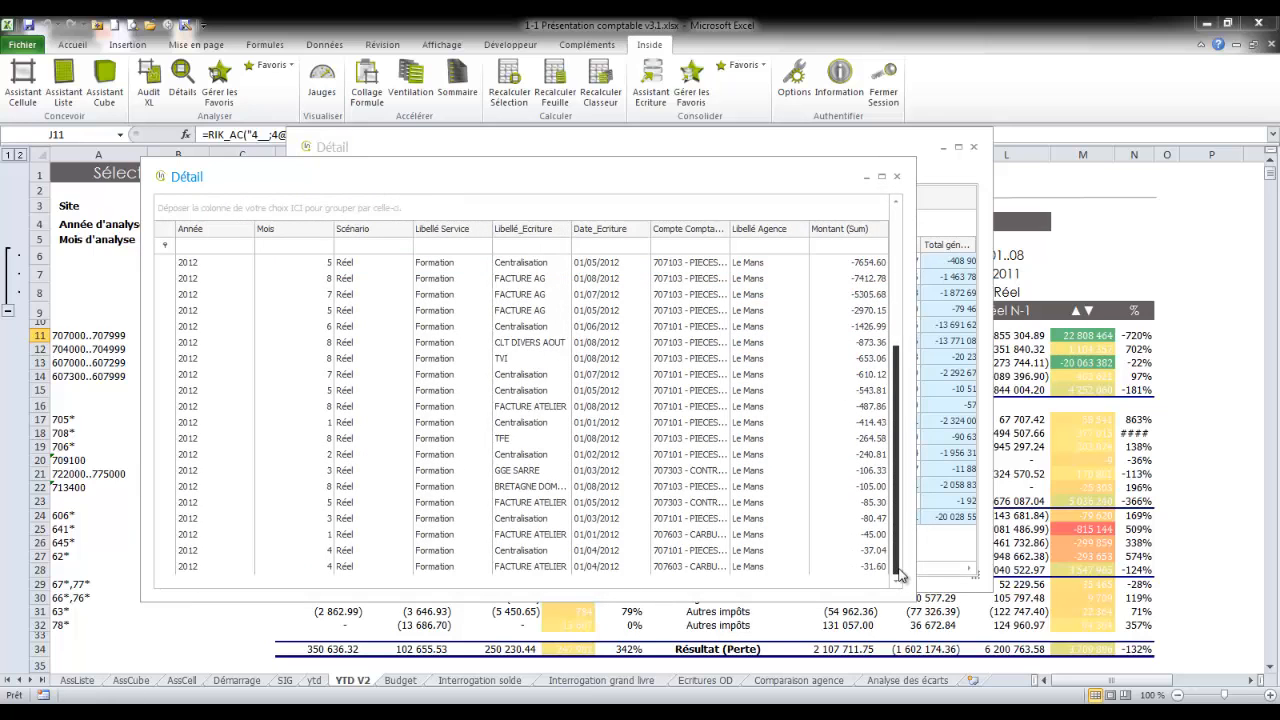
{"action": "left_click", "coordinate": [897, 177]}
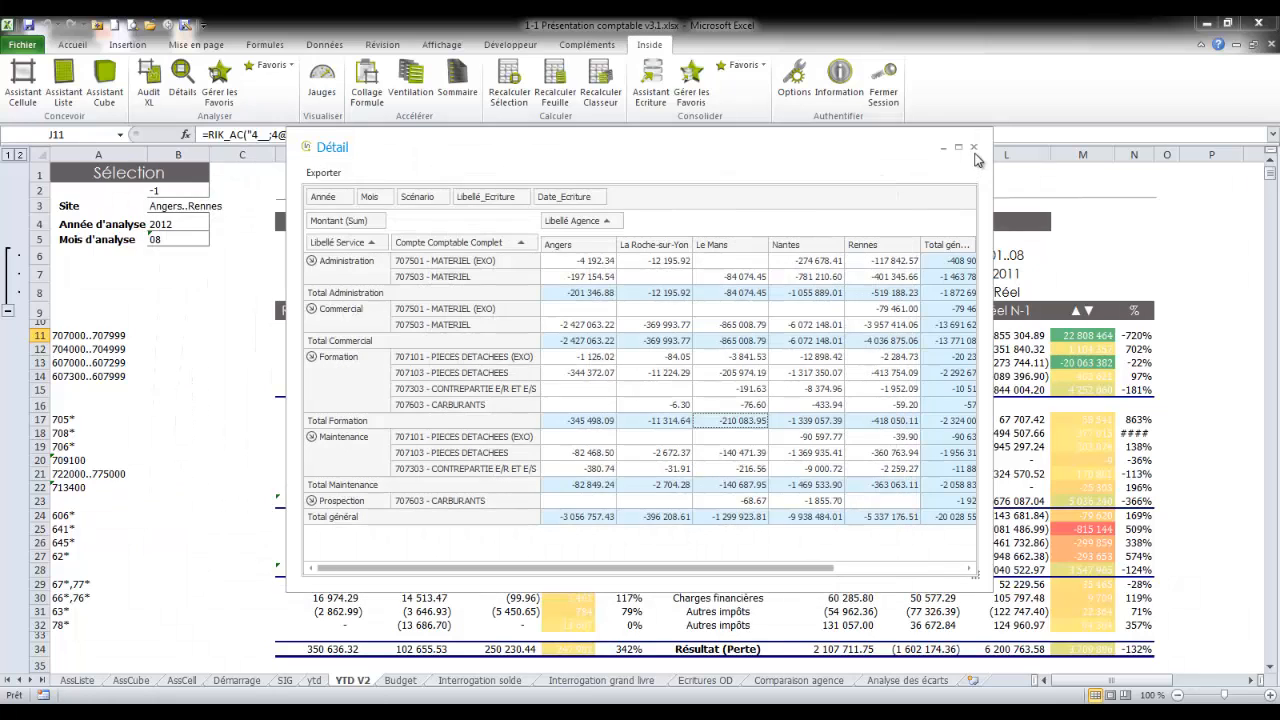
{"action": "left_click", "coordinate": [973, 148]}
- View the detail by agency for the cumulative actual Salaires amount in J25 and close it
{"action": "left_click", "coordinate": [833, 517]}
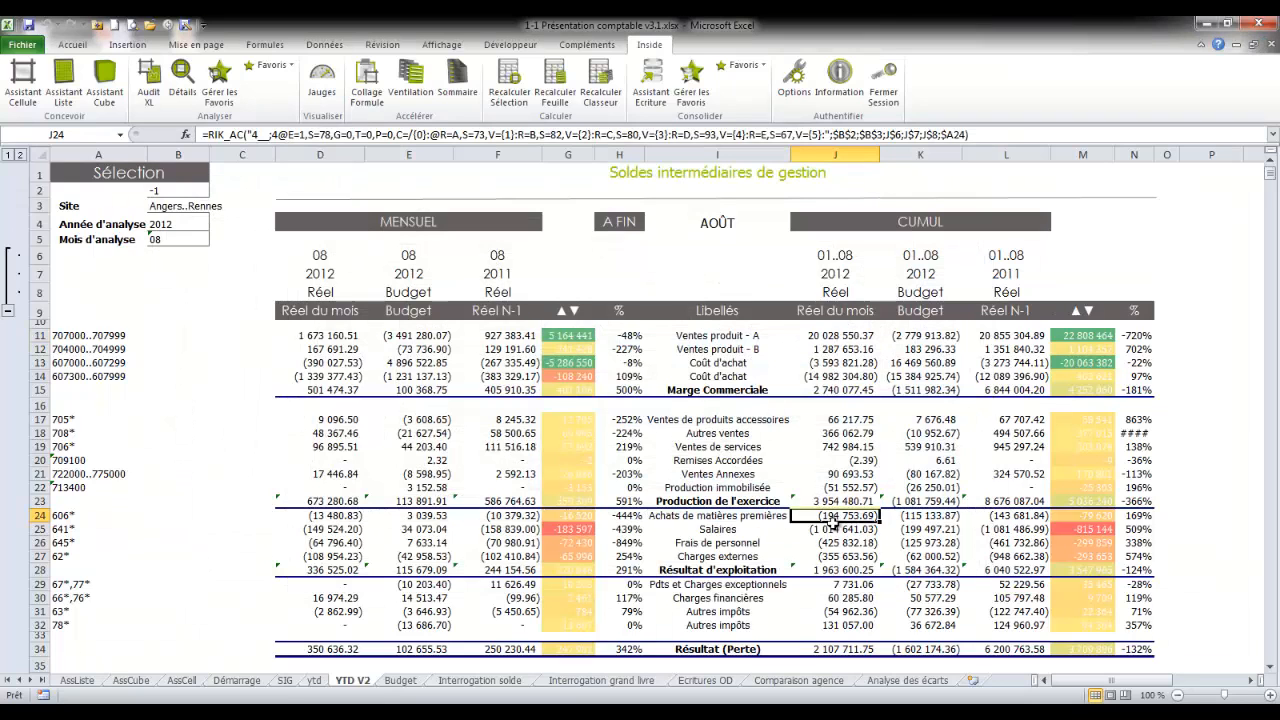
{"action": "left_click", "coordinate": [833, 528]}
{"action": "left_click", "coordinate": [283, 67]}
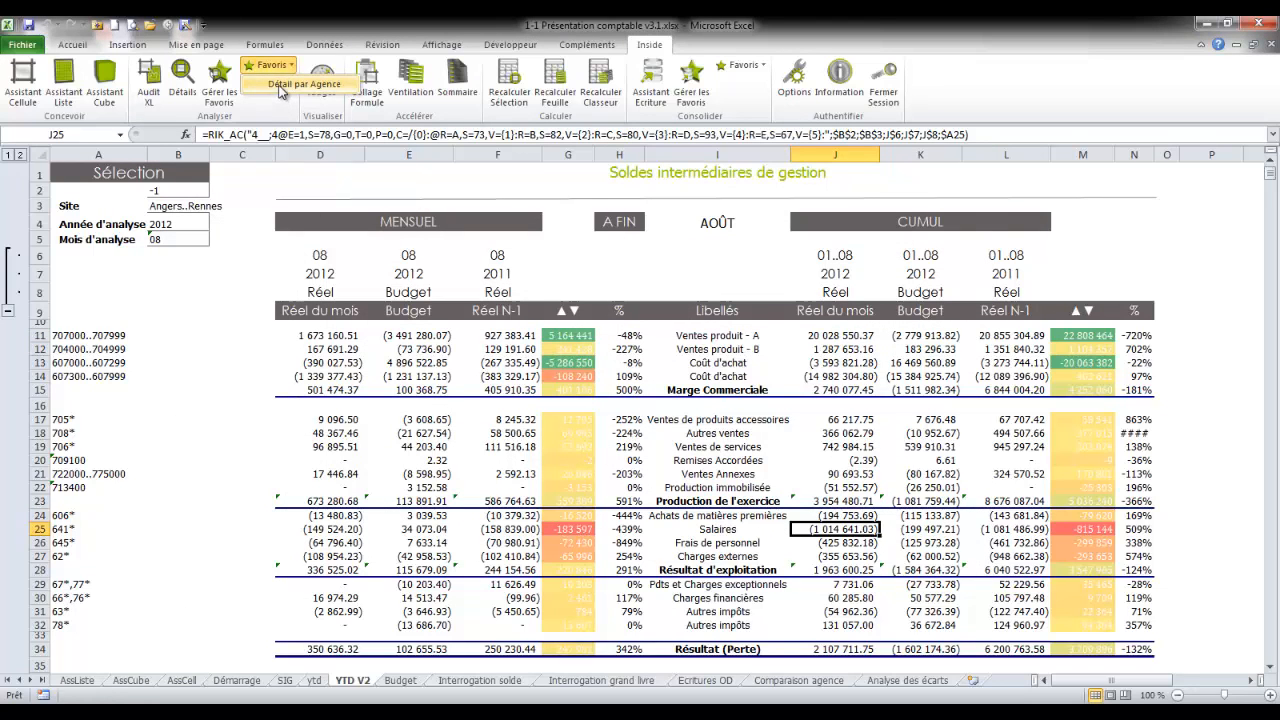
{"action": "left_click", "coordinate": [282, 86]}
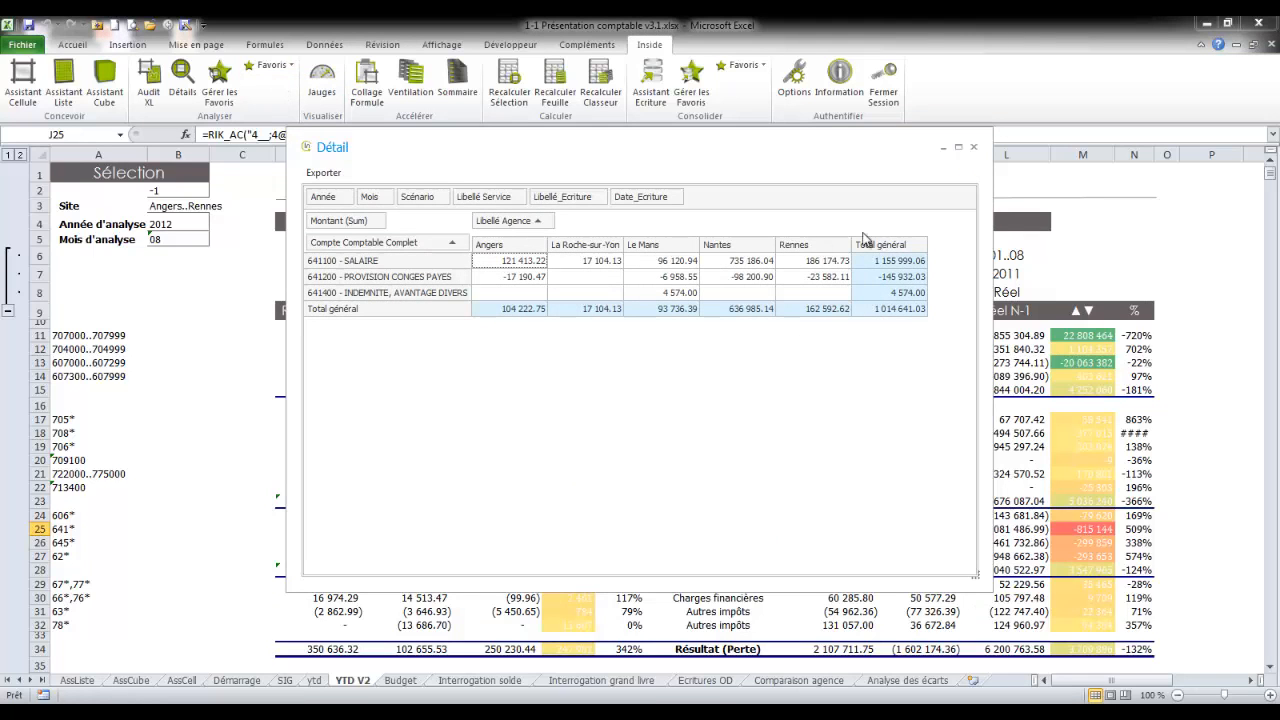
{"action": "left_click", "coordinate": [973, 147]}
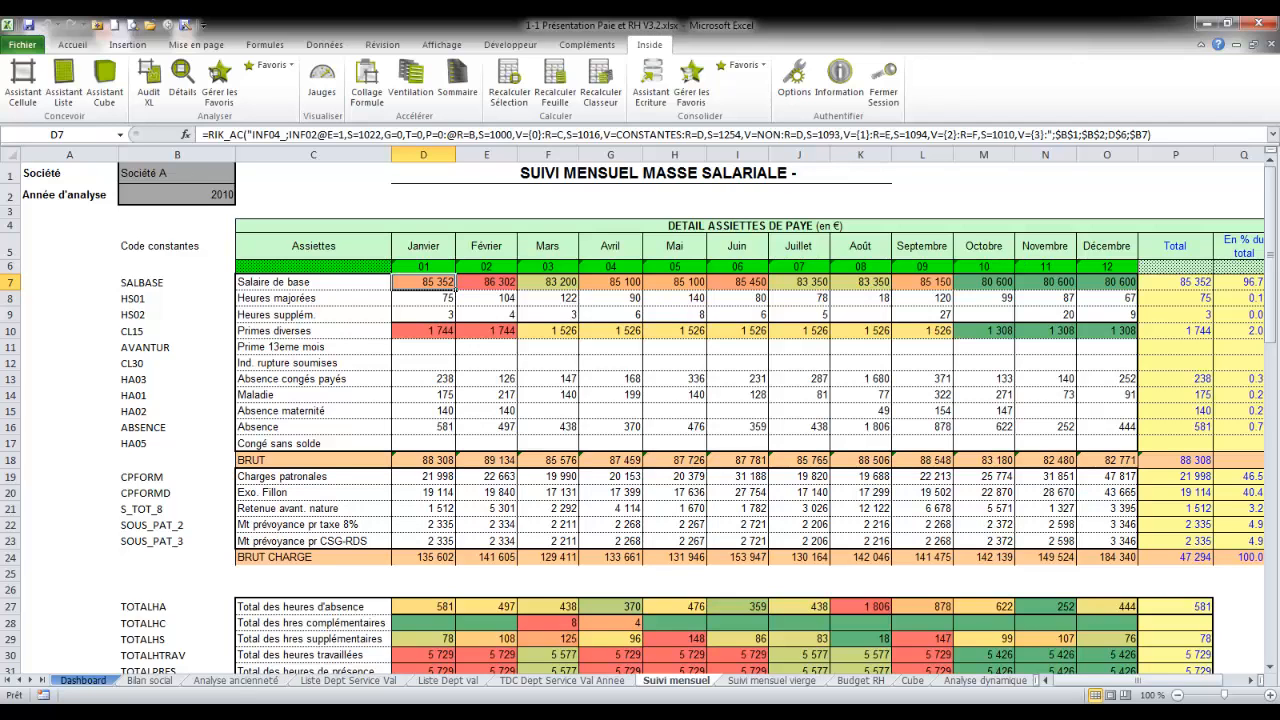
- Inspect the Assistant Cellule definition of January's Salaire de base in D7 and highlight the constant codes in B7:B26
{"action": "double_click", "coordinate": [428, 282]}
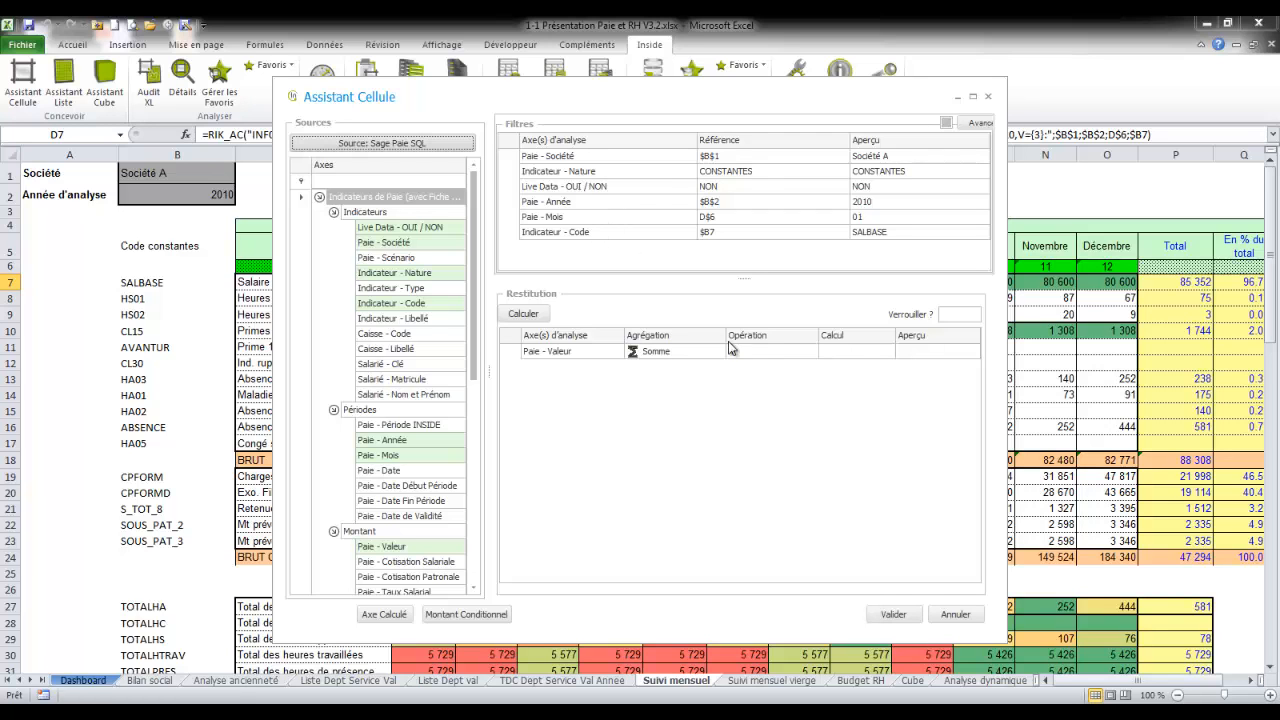
{"action": "left_click", "coordinate": [897, 614]}
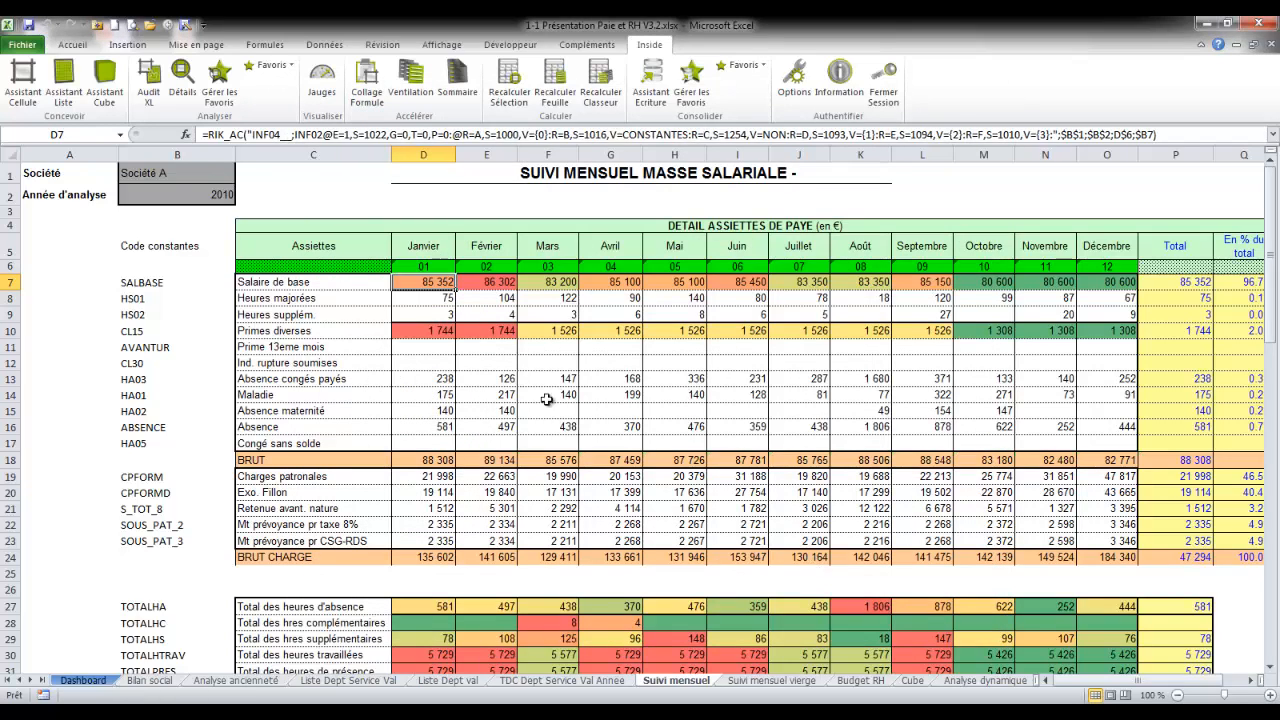
{"action": "left_click_drag", "start_coordinate": [160, 284], "coordinate": [161, 582]}
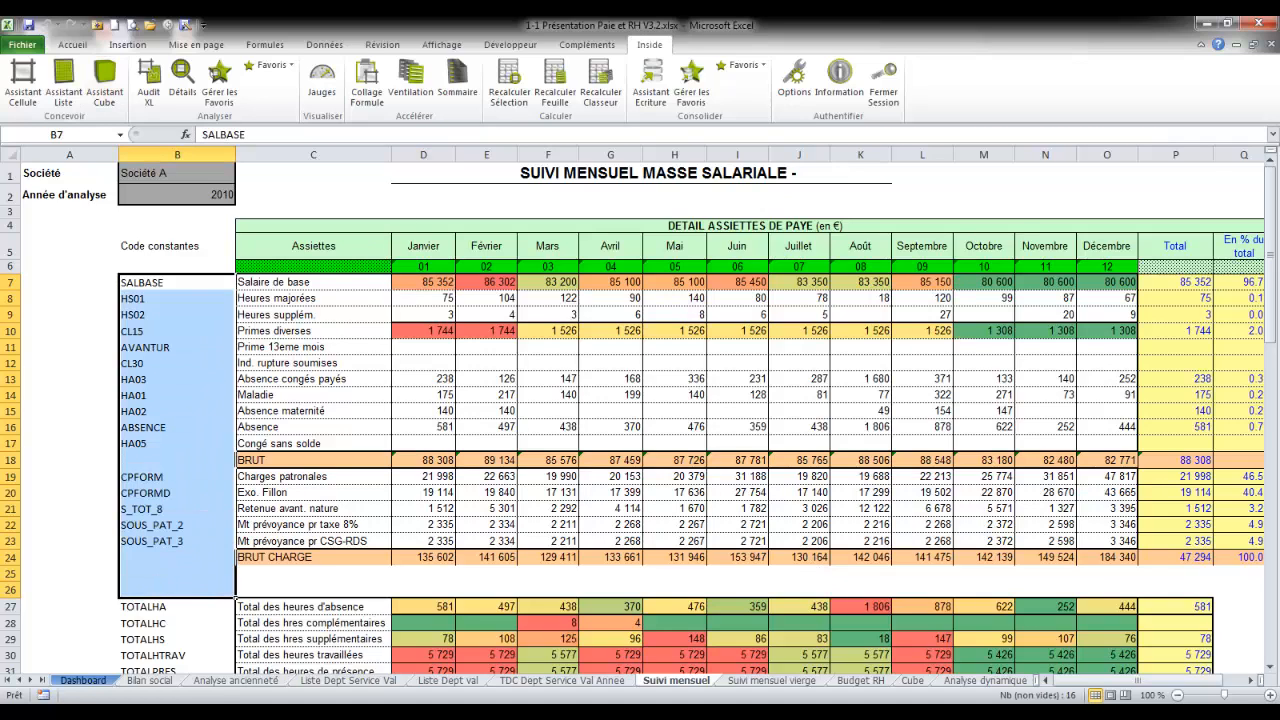
- View the Bilan social and Analyse ancienneté sheets and inspect the Assistant Cellule definition of the HOMME 26 - 30 ans count in D7
{"action": "left_click", "coordinate": [170, 682]}
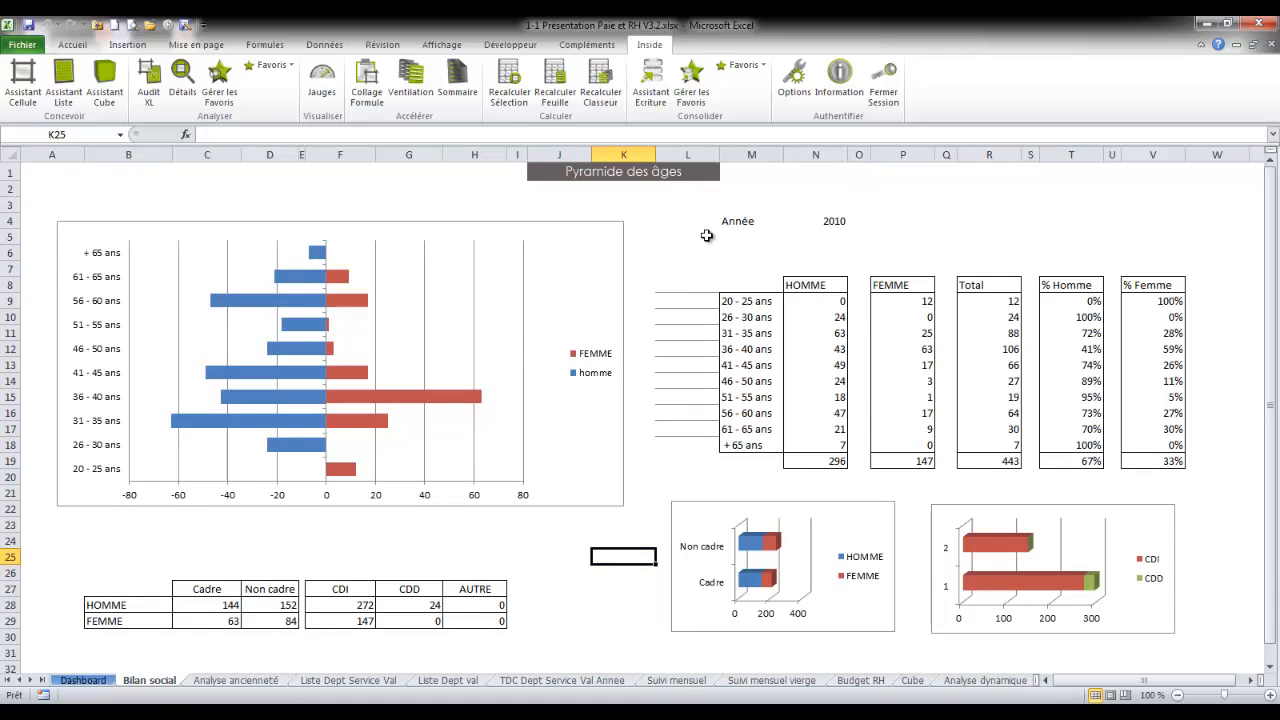
{"action": "left_click", "coordinate": [236, 681]}
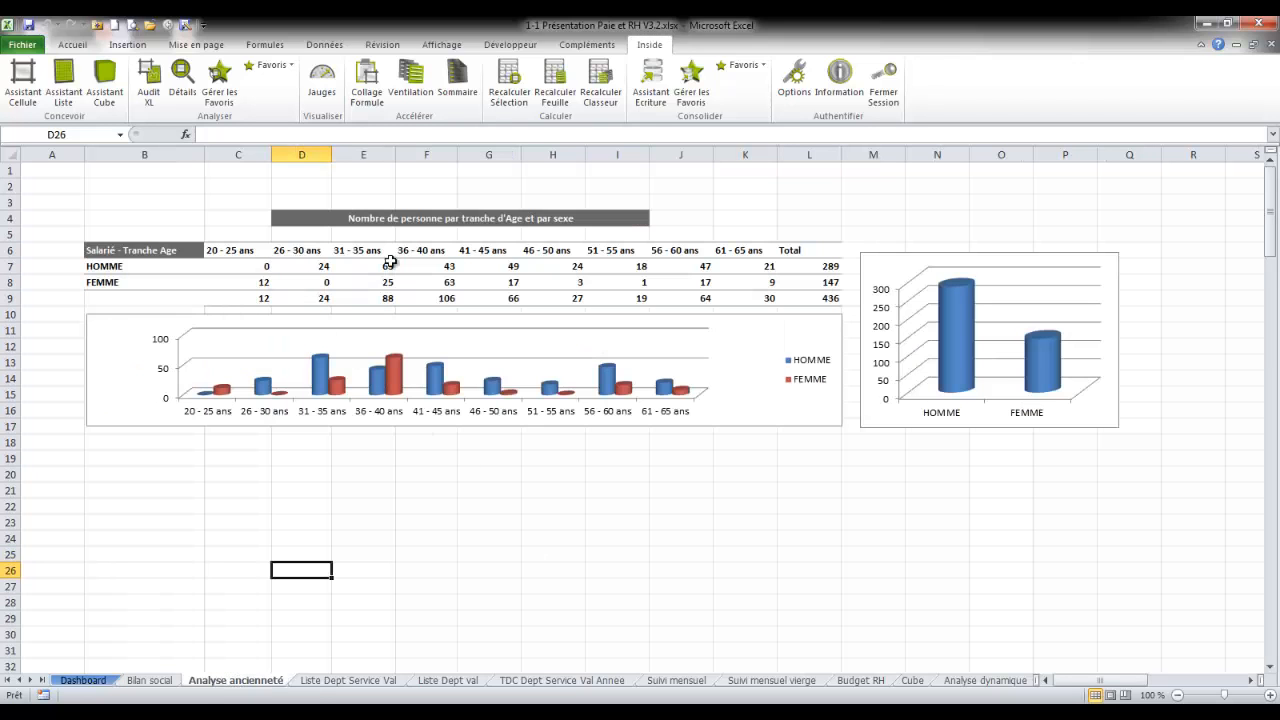
{"action": "left_click", "coordinate": [453, 267]}
{"action": "left_click", "coordinate": [832, 267]}
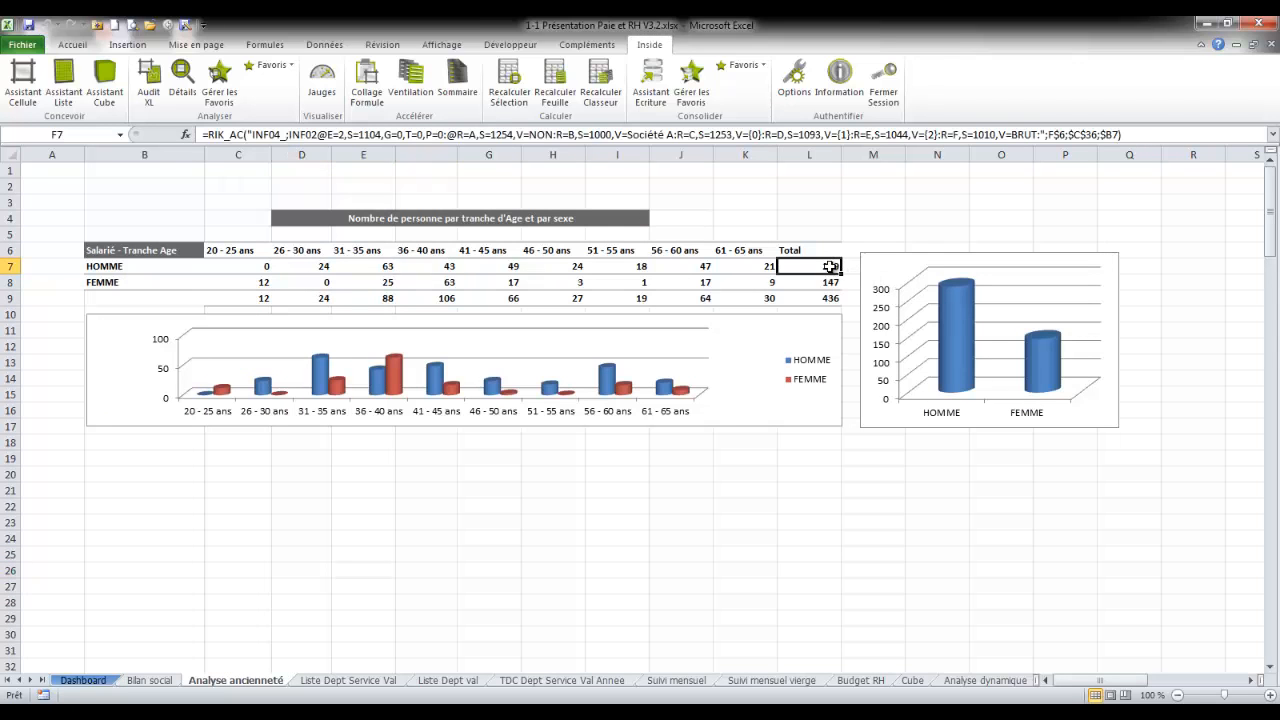
{"action": "double_click", "coordinate": [315, 269]}
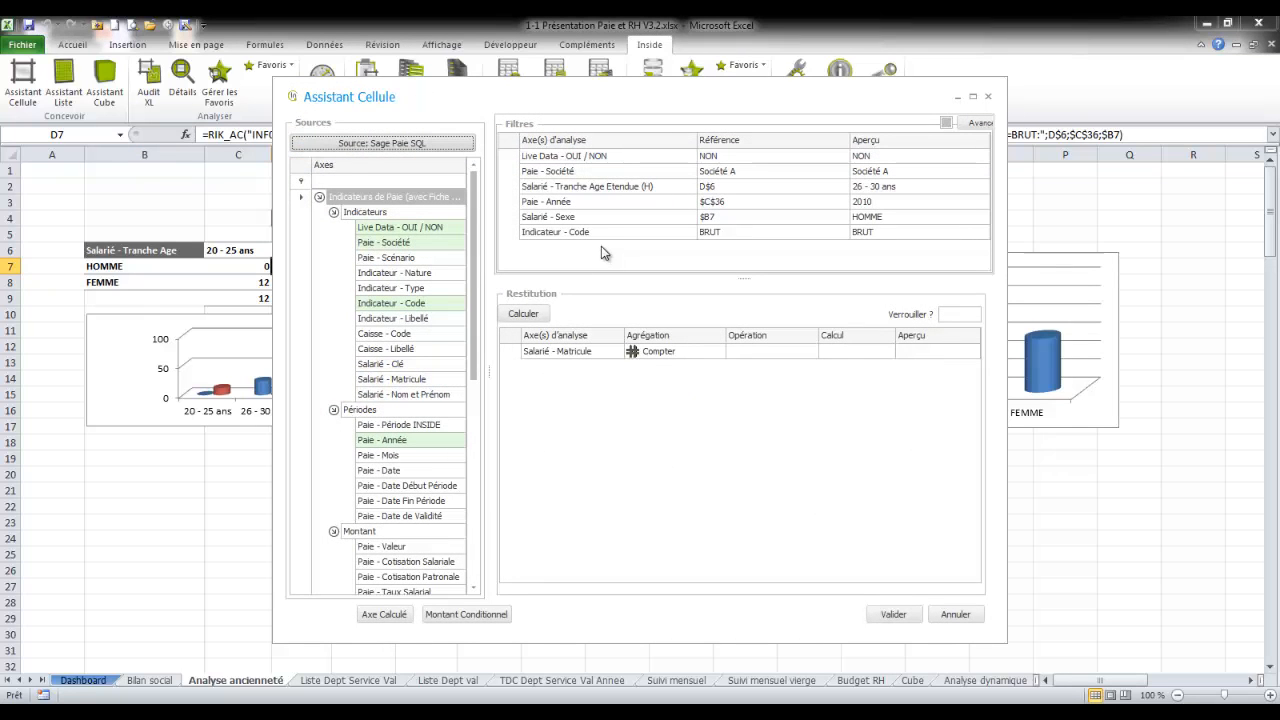
{"action": "left_click", "coordinate": [954, 615]}
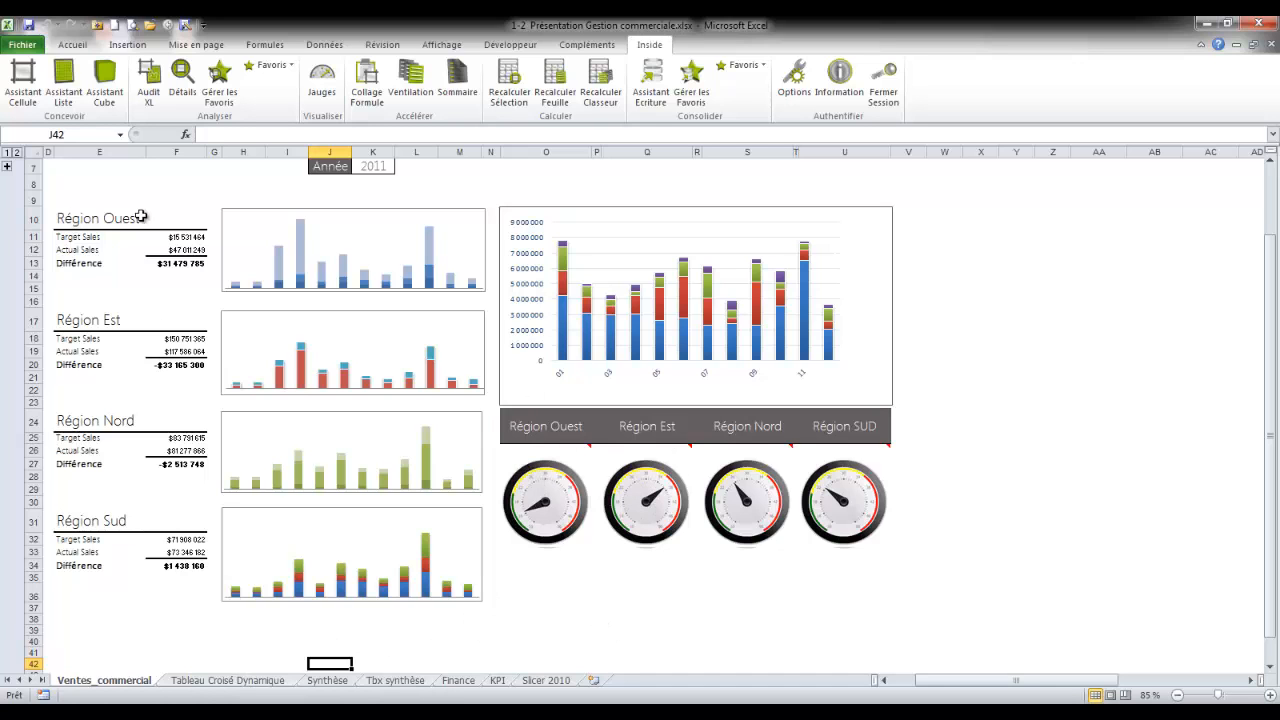
- On the Tableau Croisé Dynamique sheet, filter the Région slicer by Est, switch it to Sud ouest and clear the filter
{"action": "left_click", "coordinate": [250, 681]}
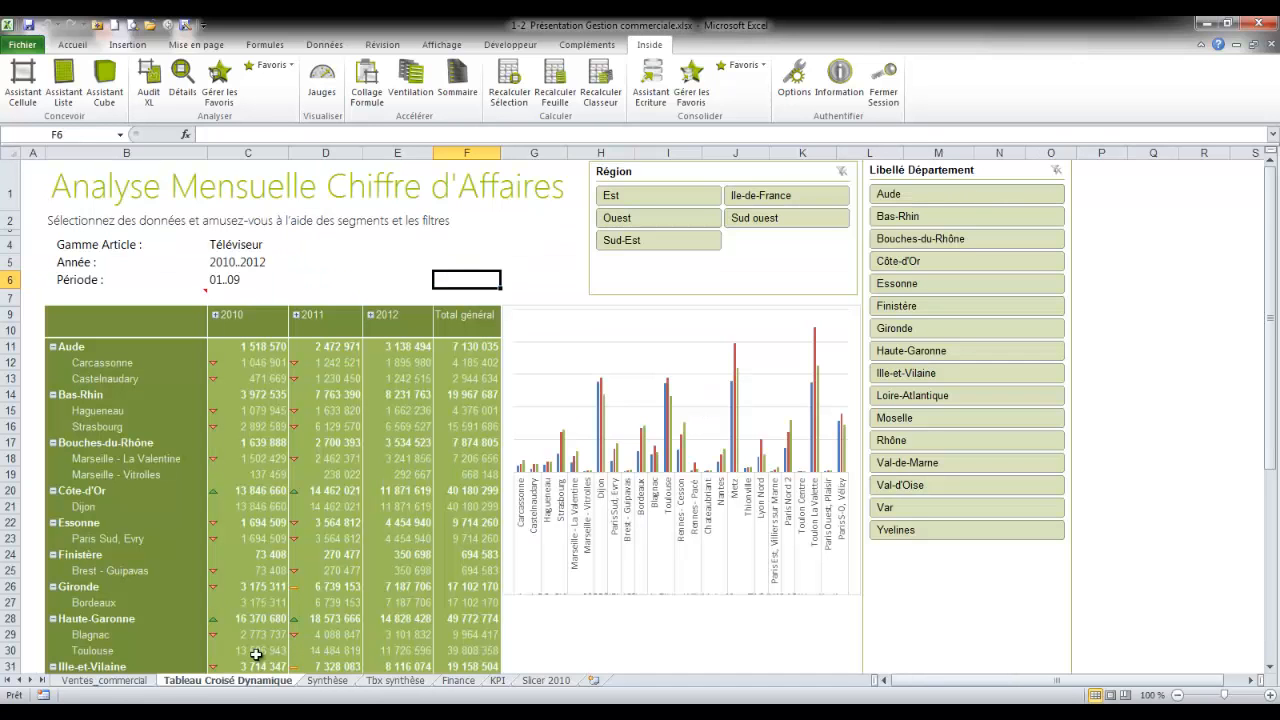
{"action": "left_click", "coordinate": [680, 203]}
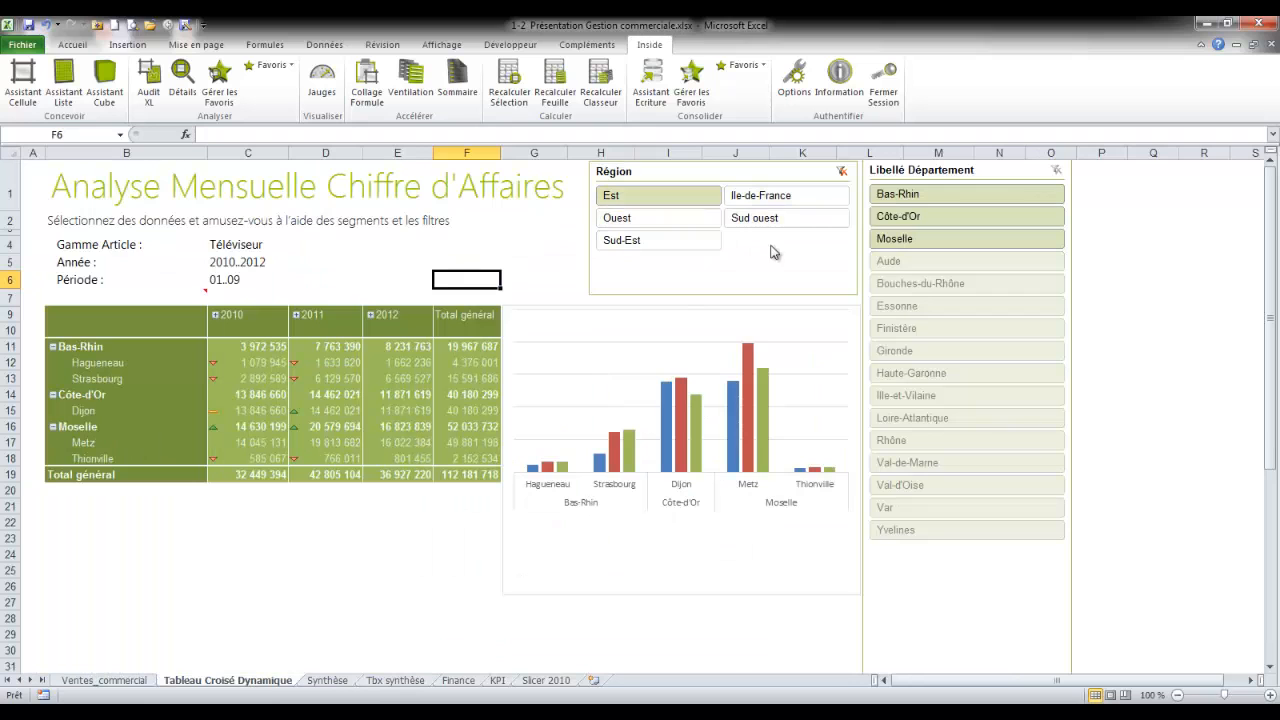
{"action": "left_click", "coordinate": [753, 216]}
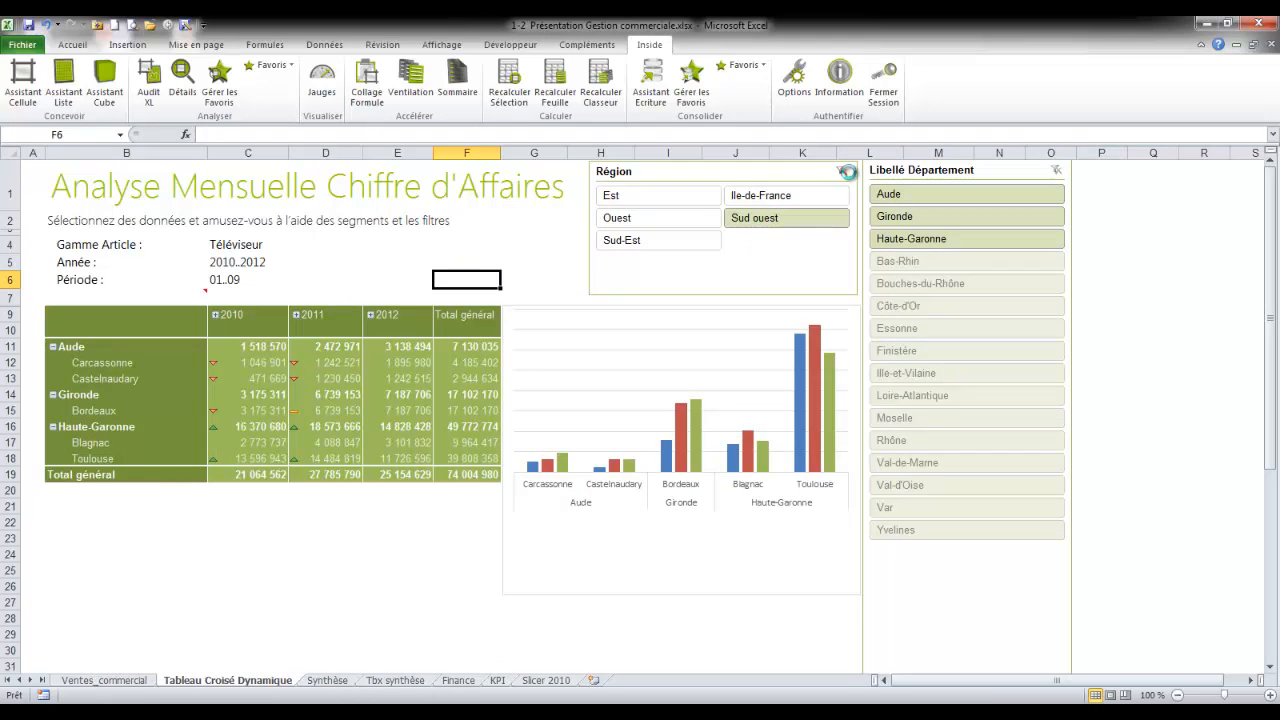
{"action": "left_click", "coordinate": [842, 171]}
- Filter the pivot table and chart to the departments Aude, Côte-d'Or and Haute-Garonne
{"action": "left_click", "coordinate": [890, 194]}
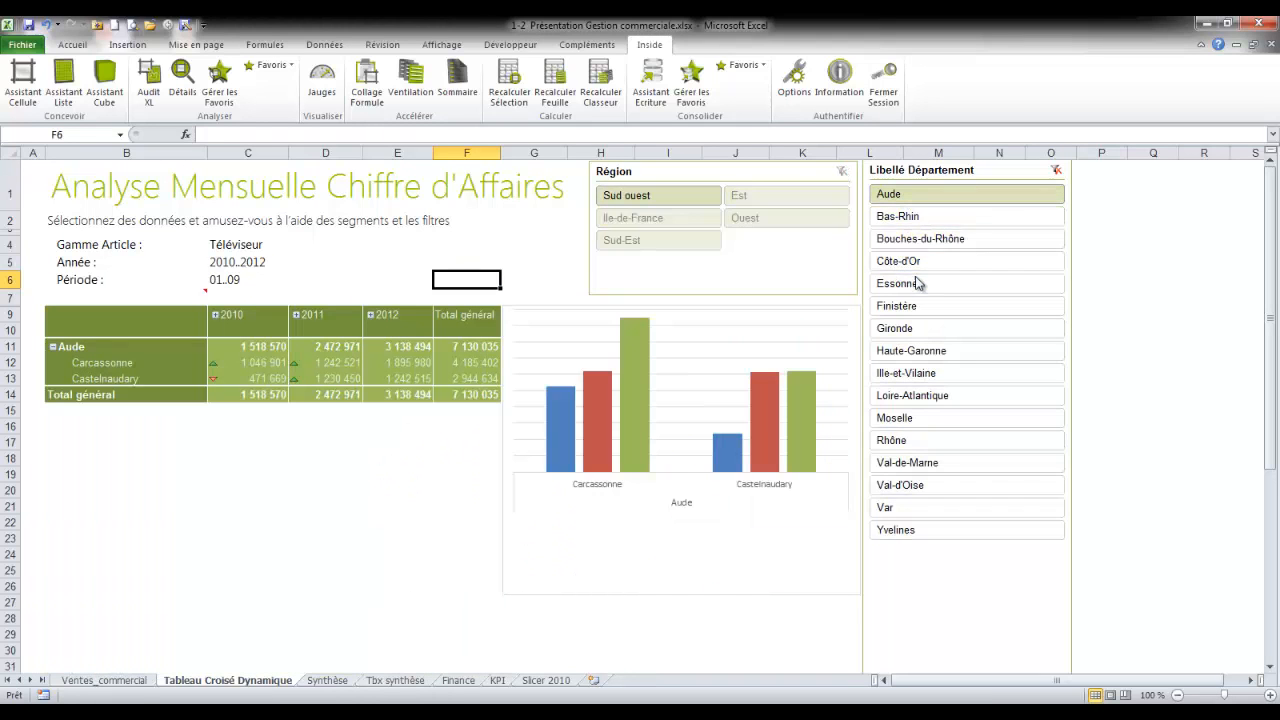
{"action": "left_click", "coordinate": [900, 261], "text": "ctrl"}
{"action": "left_click", "coordinate": [912, 345], "text": "ctrl"}
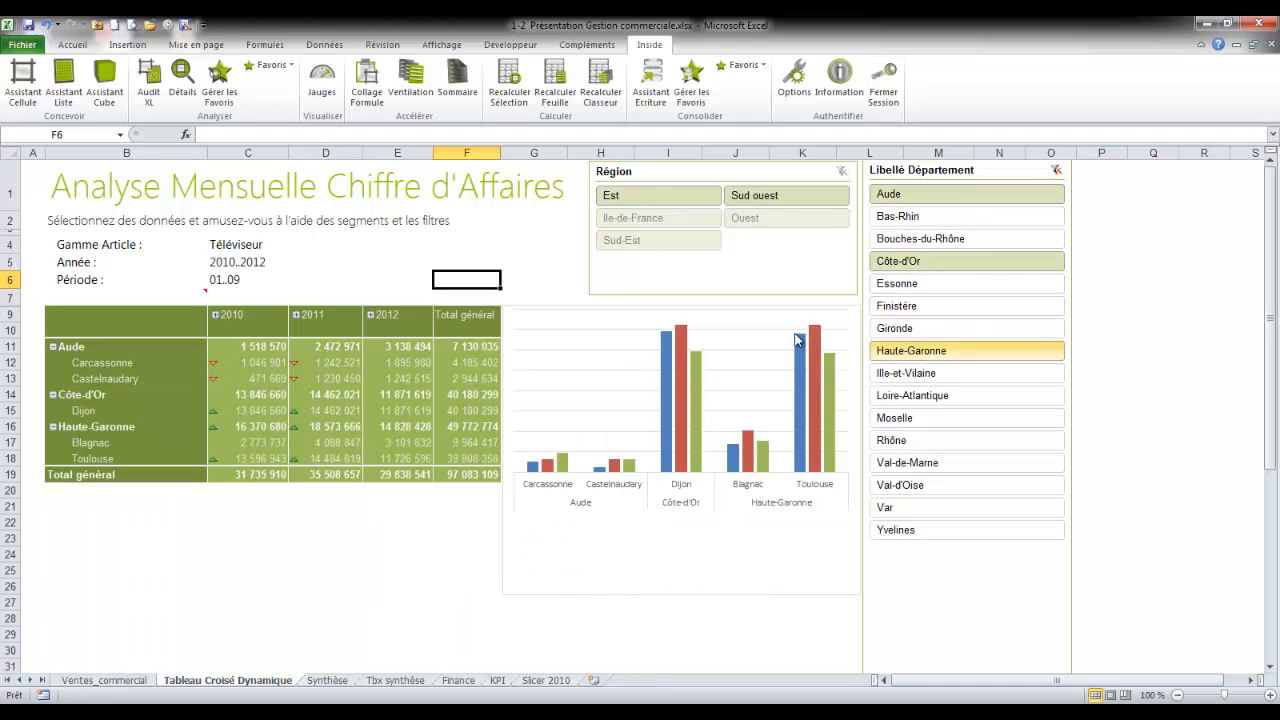